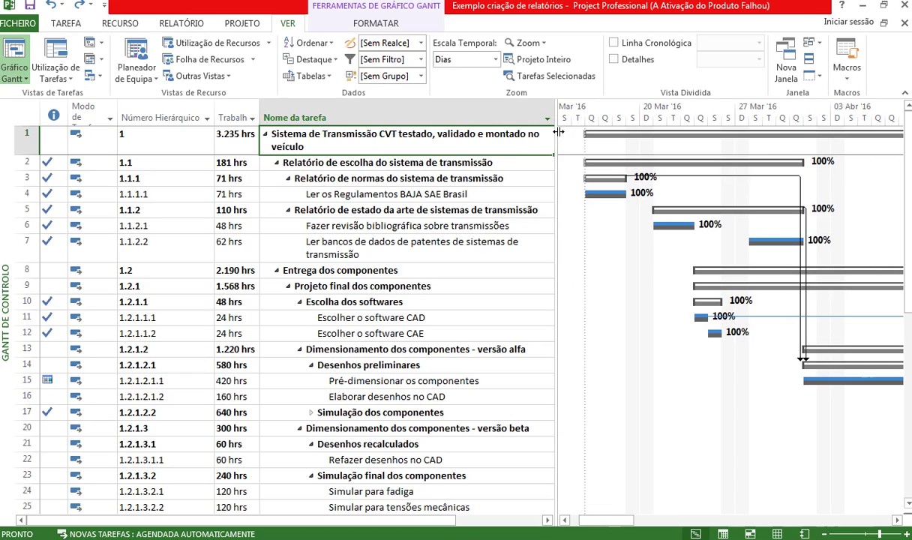
Examine the available report categories, the new report layouts and the visual report templates without creating a report
click(182, 23)
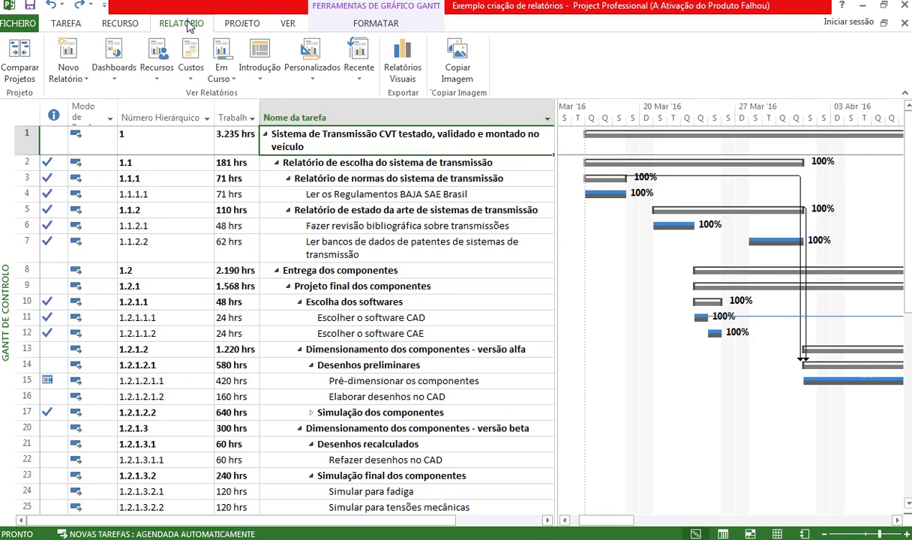
click(114, 75)
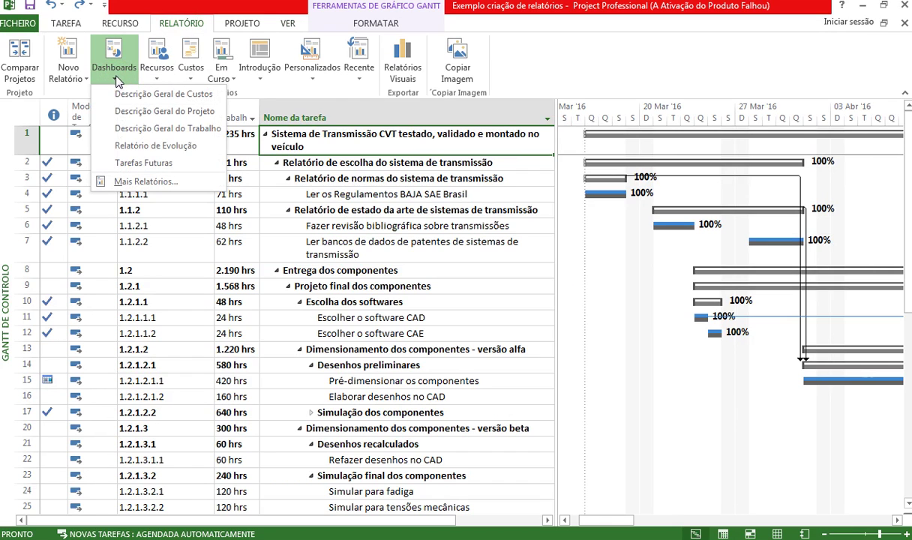
click(163, 80)
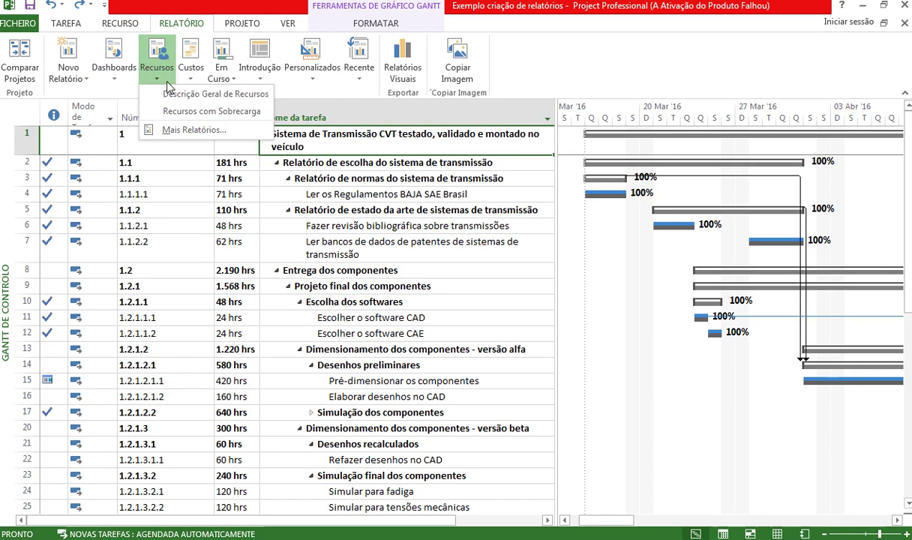
click(192, 72)
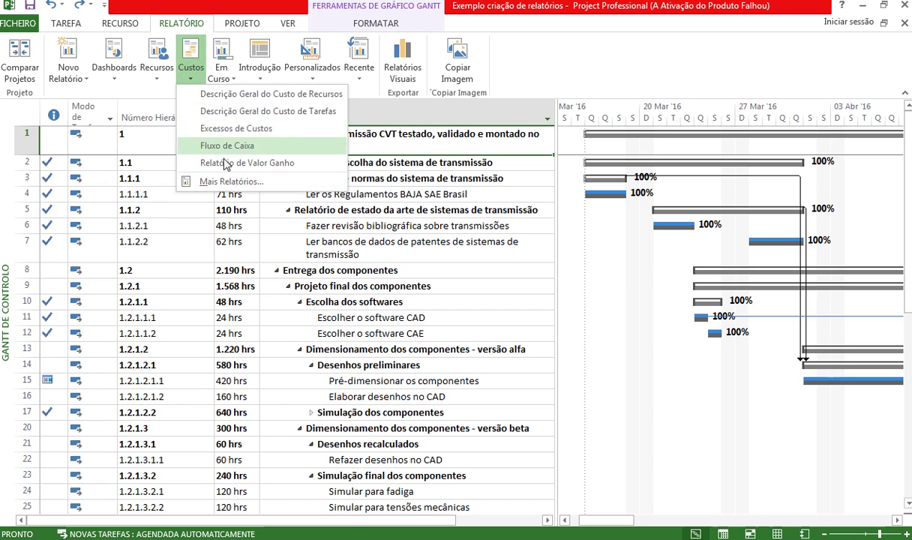
click(190, 60)
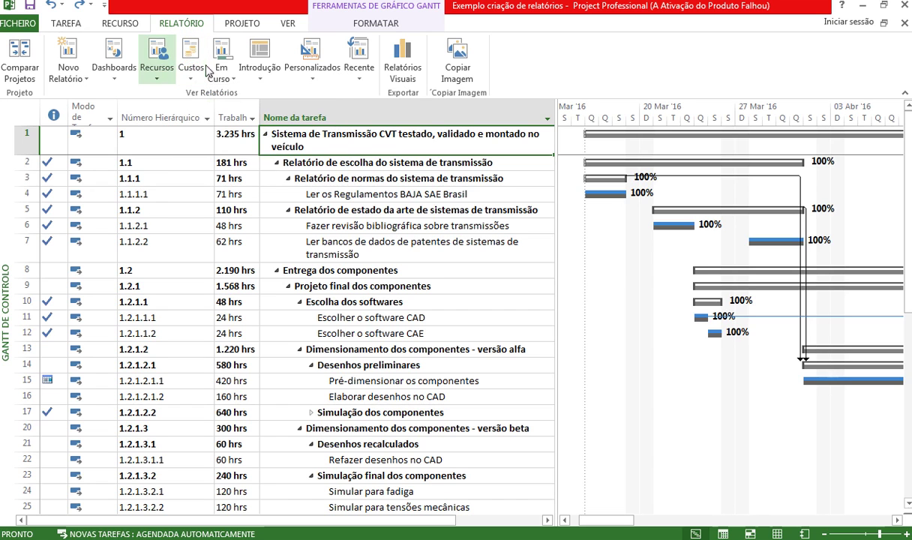
click(80, 75)
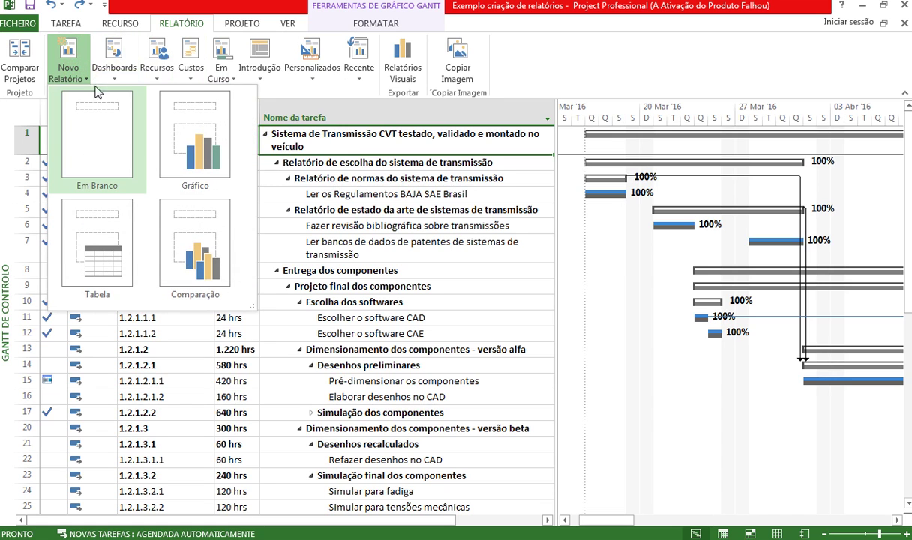
click(78, 67)
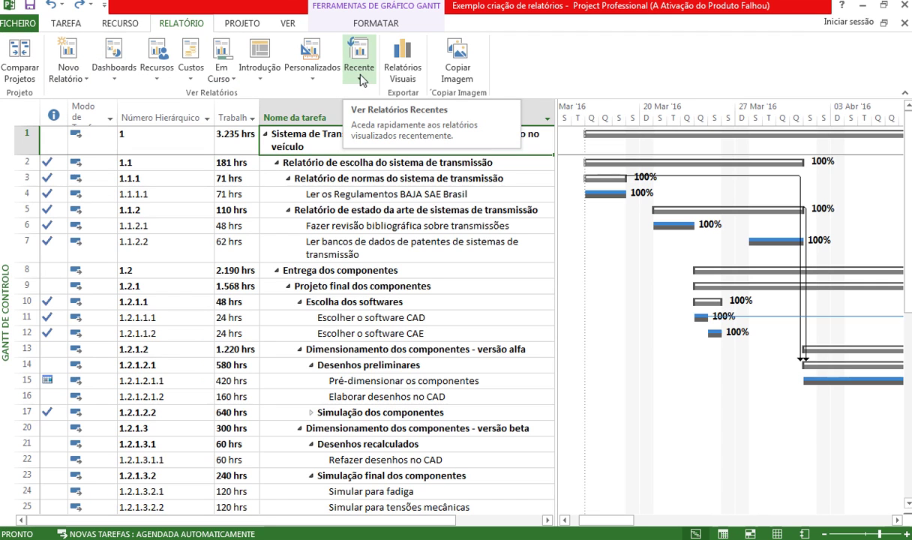
click(404, 59)
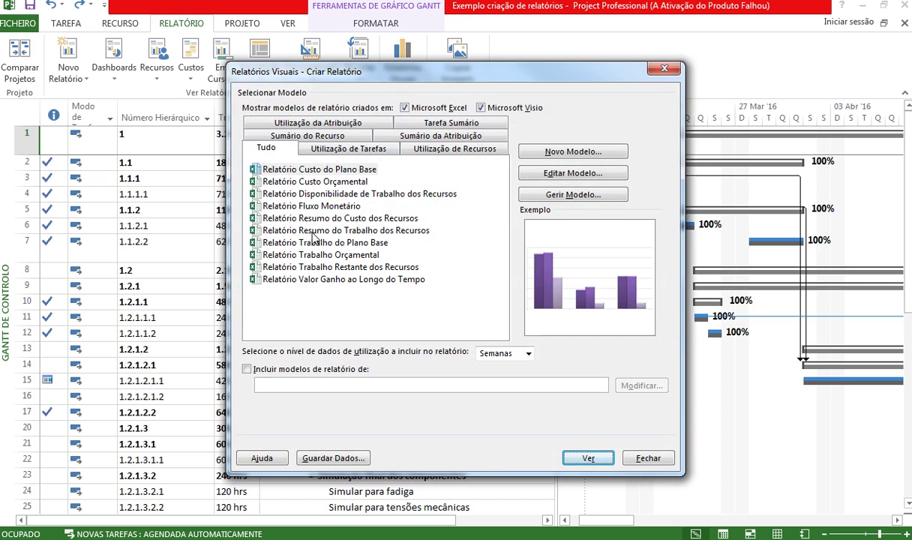
click(646, 459)
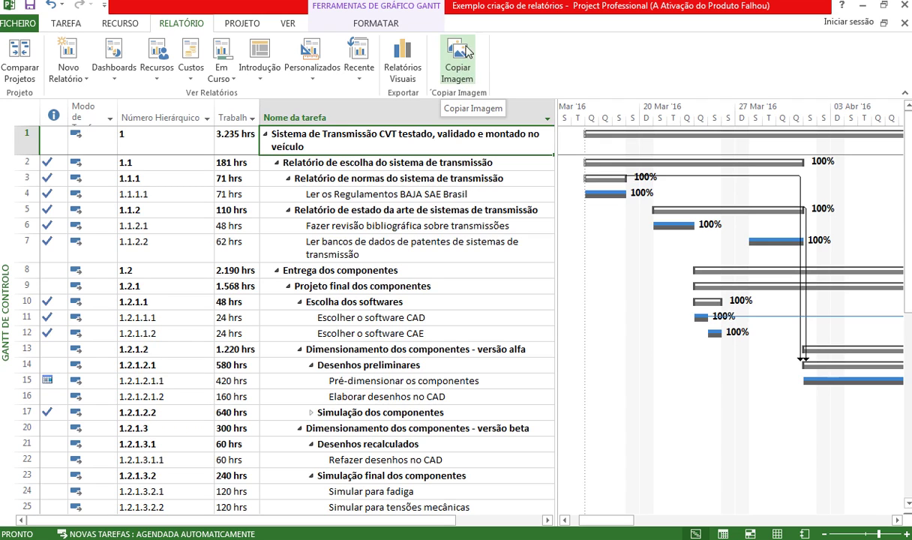
Switch to the Word document Exemplo 1, delete the existing Gantt chart picture, and return to the project schedule
click(67, 23)
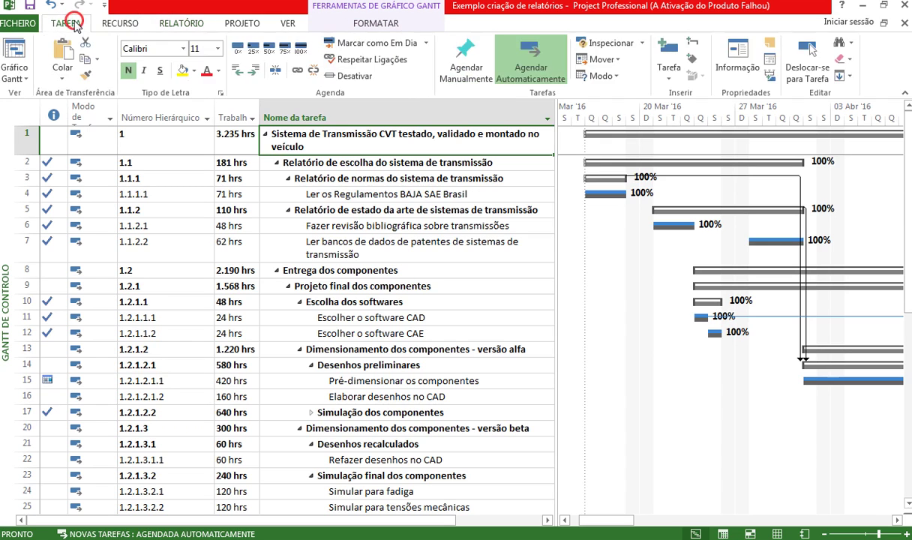
click(96, 60)
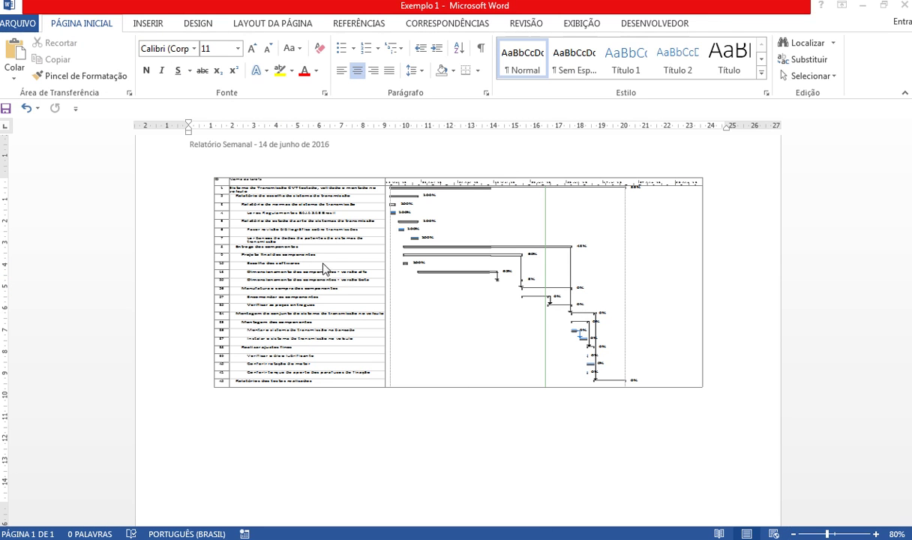
click(302, 204)
key(Delete)
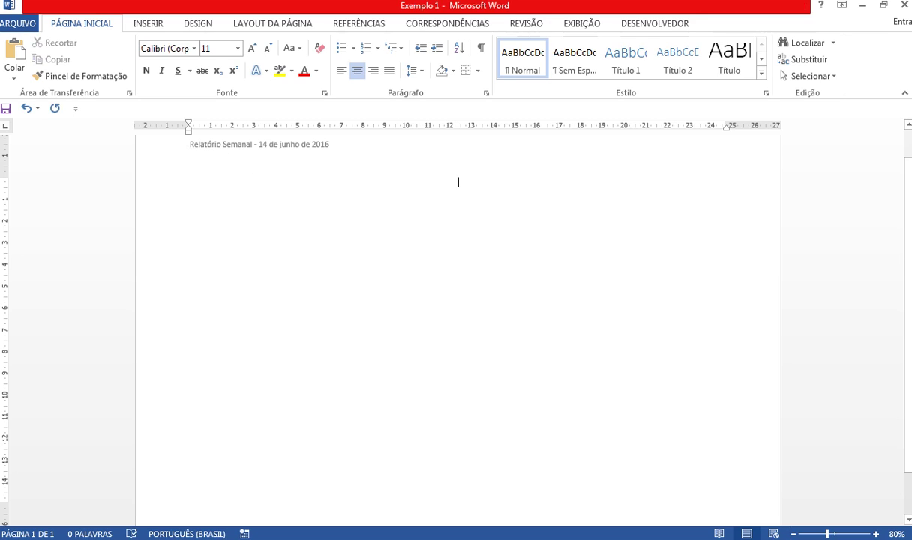
key(alt+Tab)
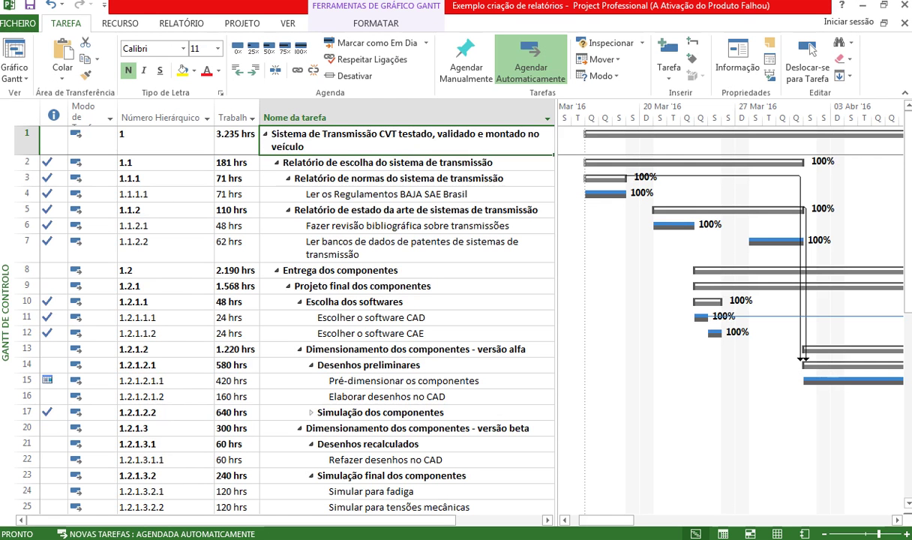
Widen the task table area slightly beside the Gantt chart and hide the work hours column
drag(557, 184, 582, 183)
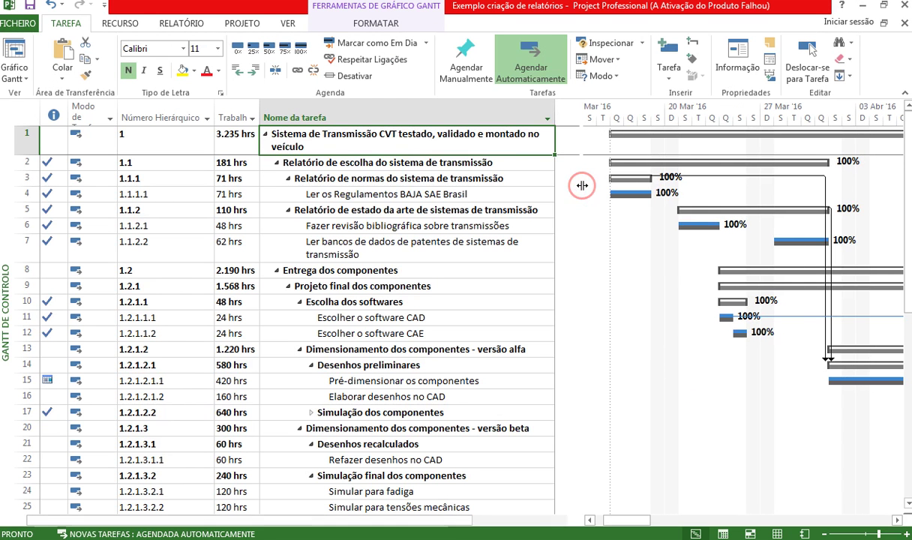
click(91, 59)
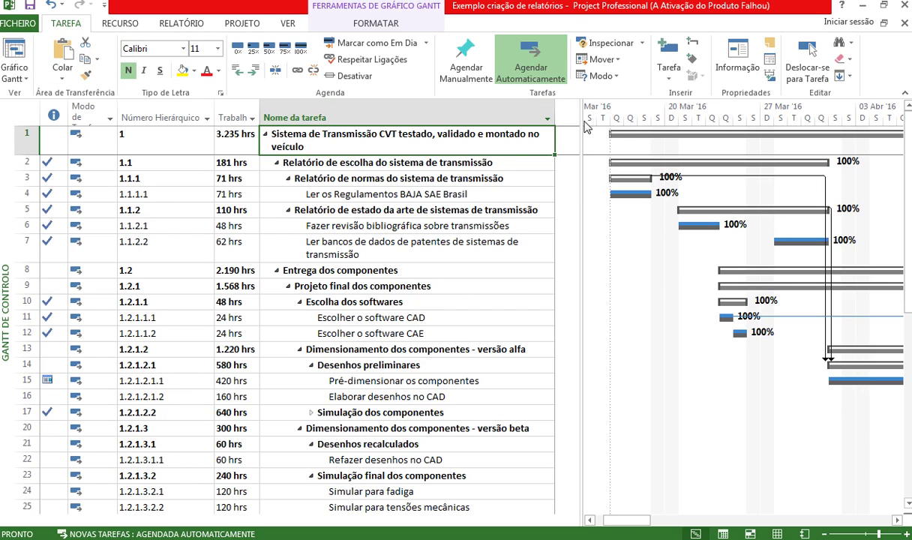
mouse_move(582, 125)
mouse_down()
mouse_move(566, 124)
mouse_move(574, 125)
mouse_up()
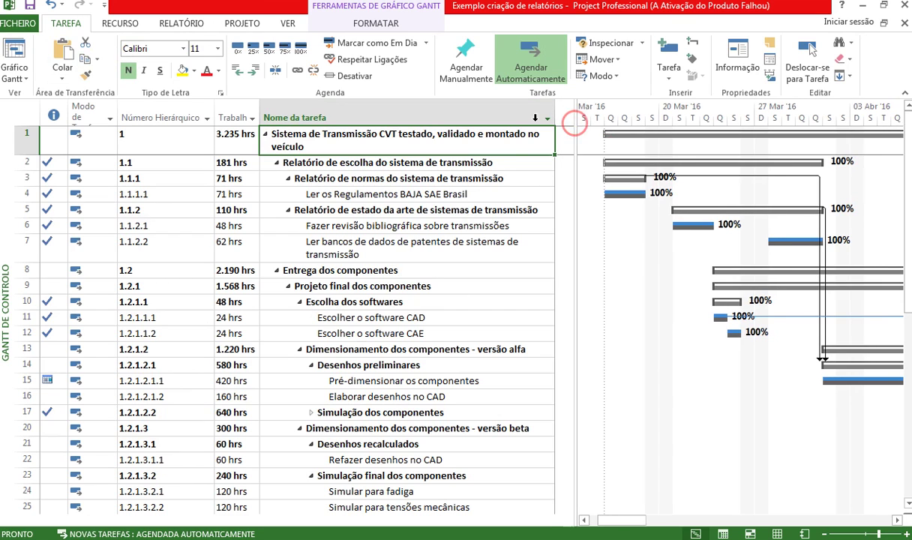
right_click(232, 118)
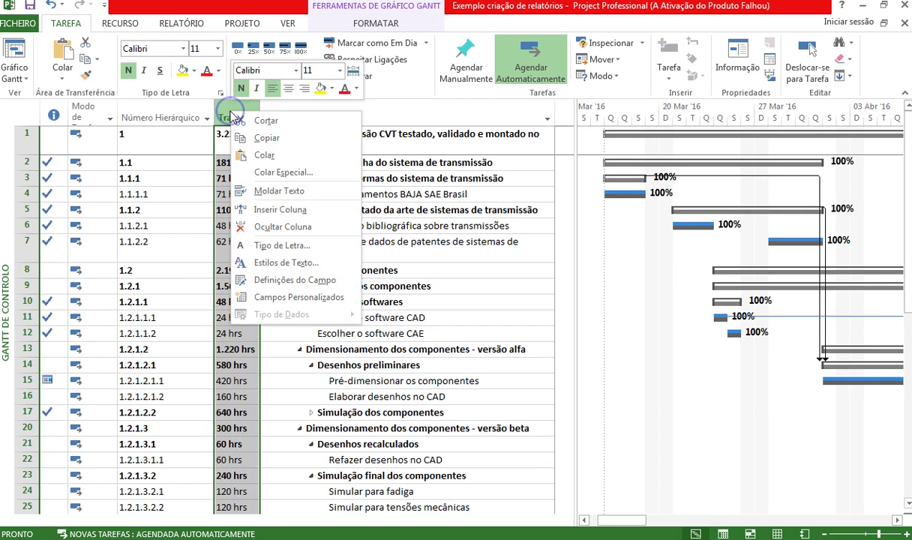
click(283, 227)
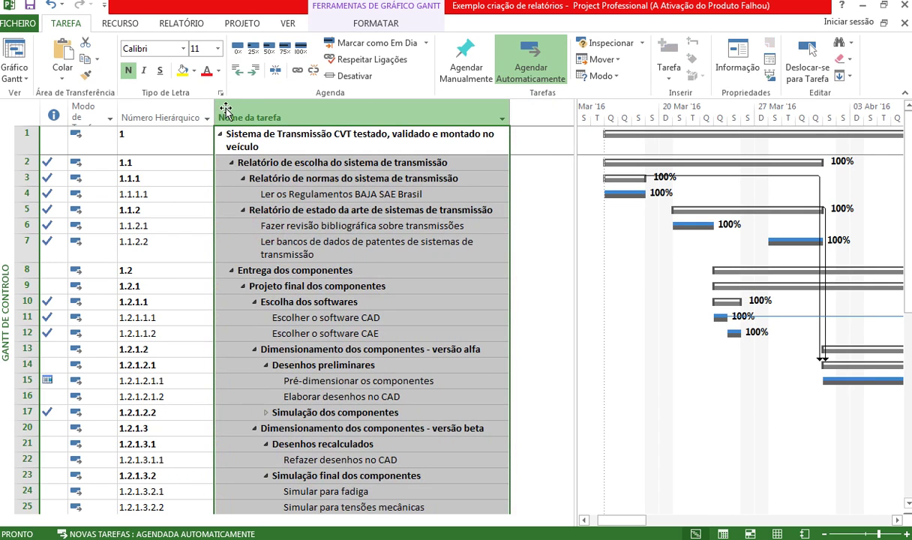
right_click(225, 110)
click(296, 203)
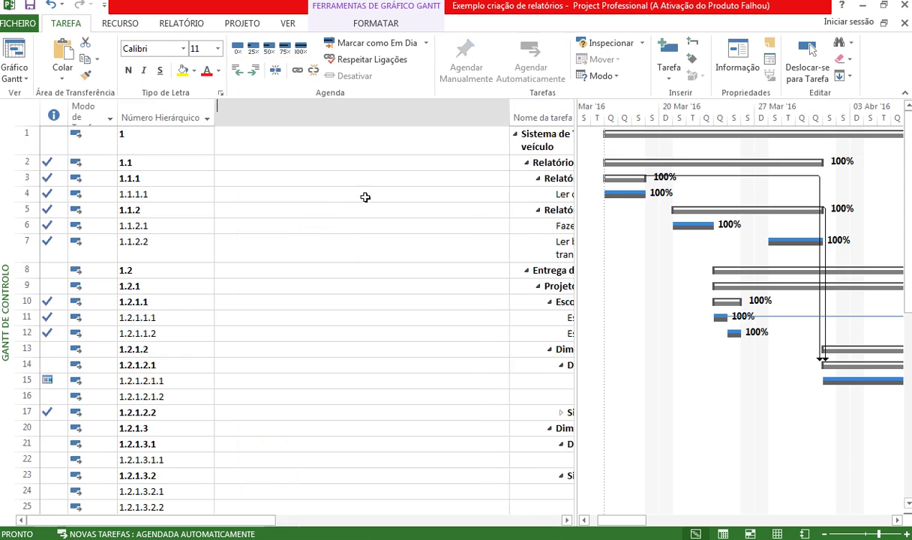
drag(531, 144, 500, 113)
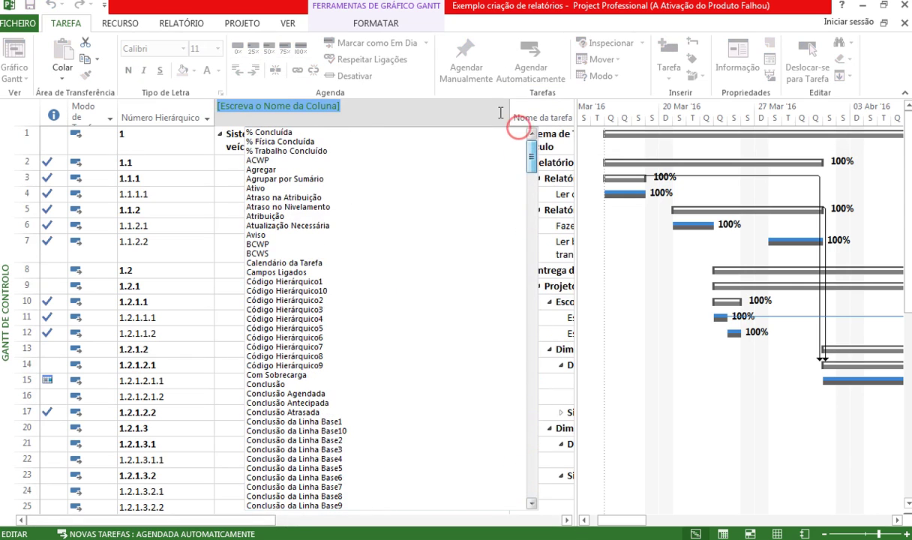
click(193, 143)
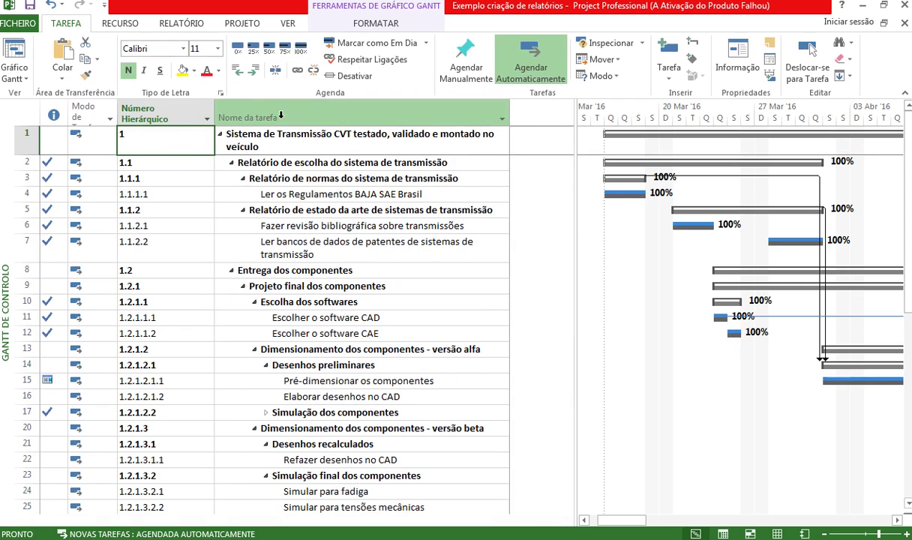
Hide the indicators and task mode columns so the table starts with Número Hierárquico
click(87, 109)
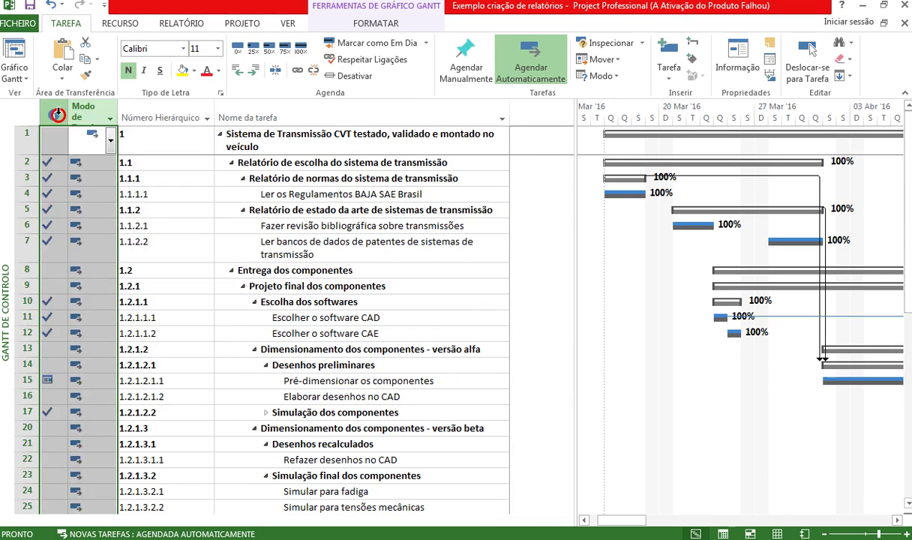
right_click(53, 114)
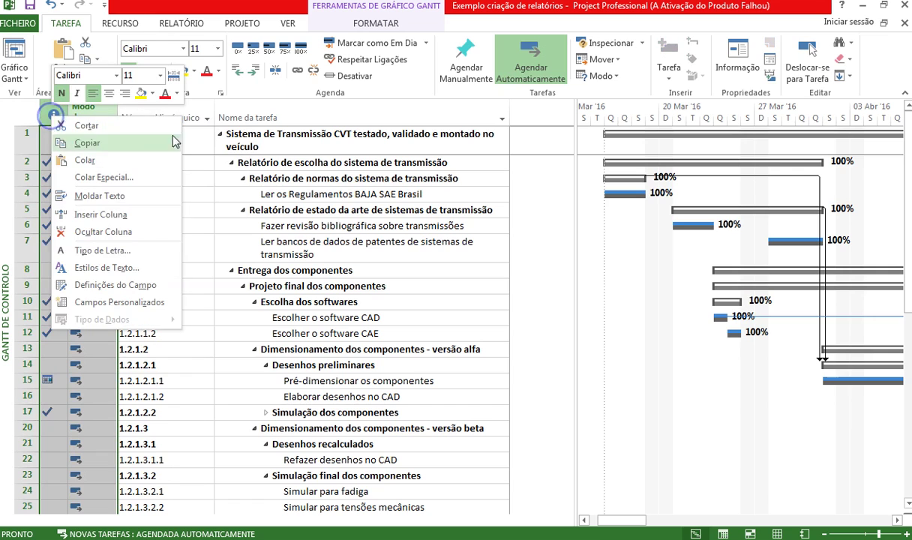
click(120, 234)
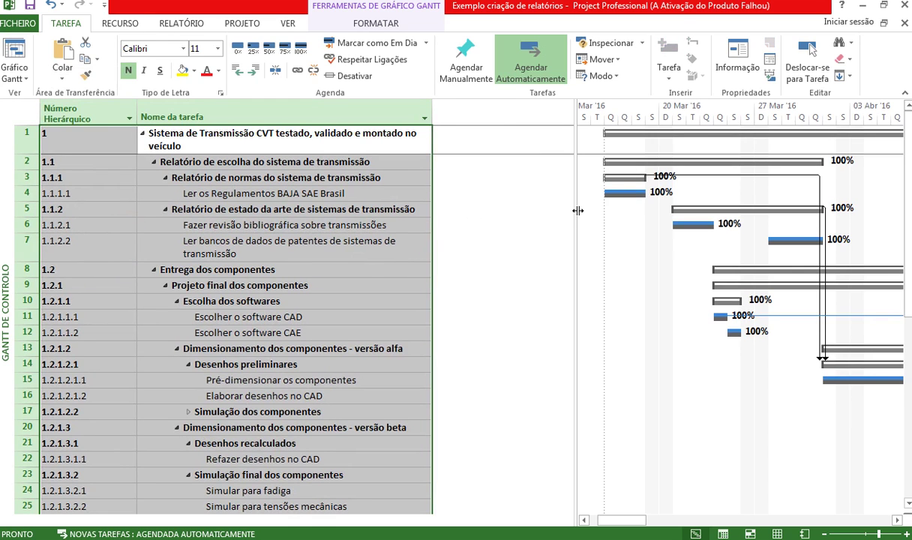
Narrow the task table area to the edge of the Nome da tarefa column and align the Gantt chart with the project start
drag(578, 209, 433, 209)
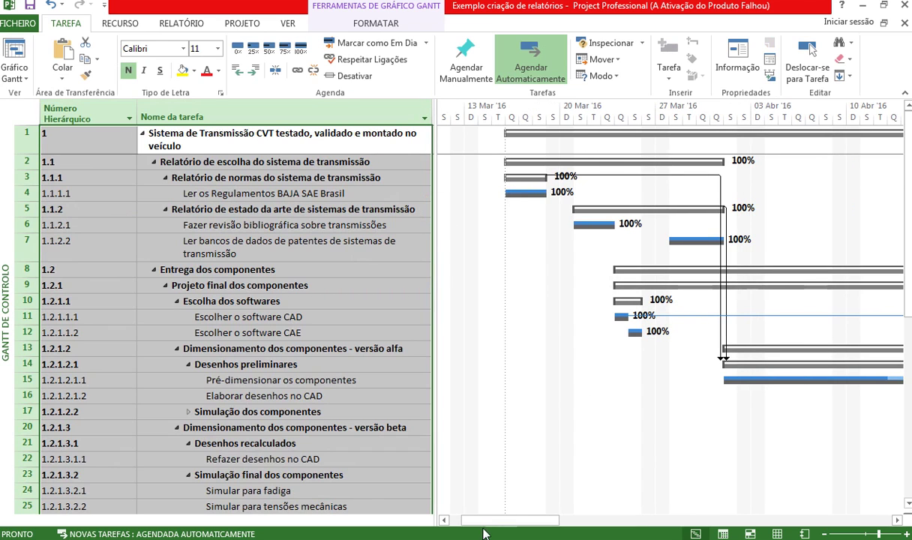
drag(482, 519, 492, 520)
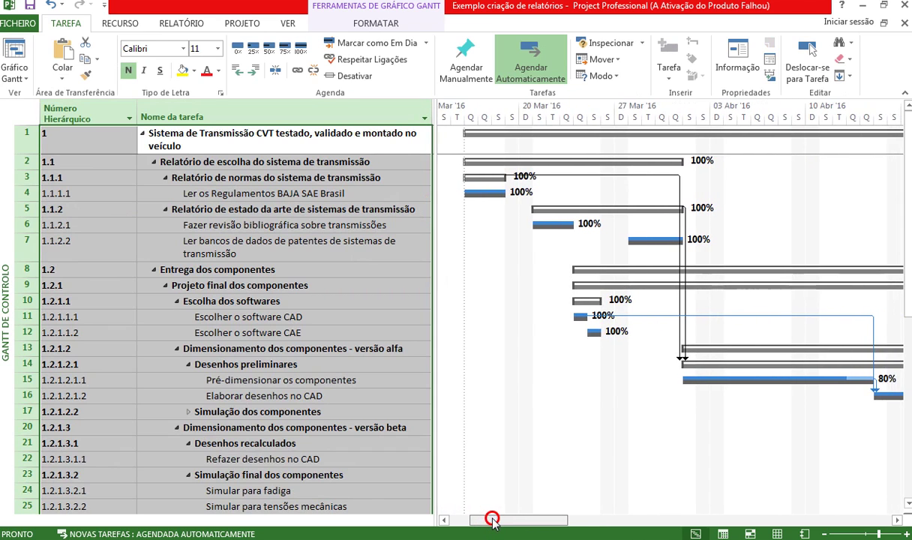
click(216, 138)
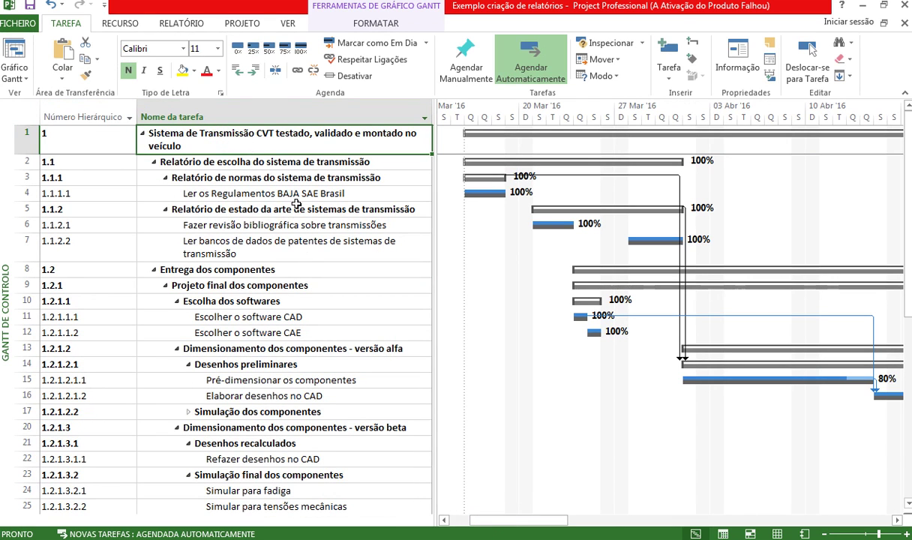
Try collapsing the task outline to Nível 1 and expanding it to Nível 9
click(289, 24)
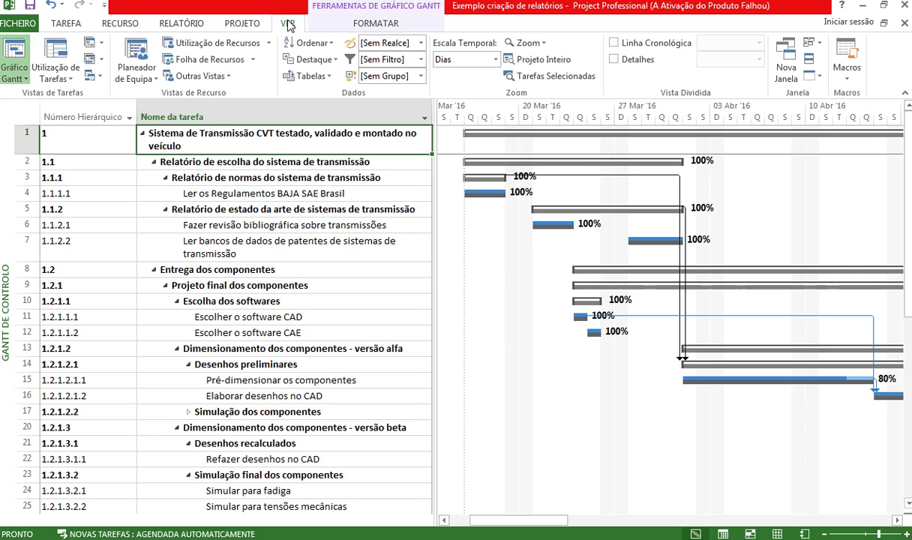
click(330, 60)
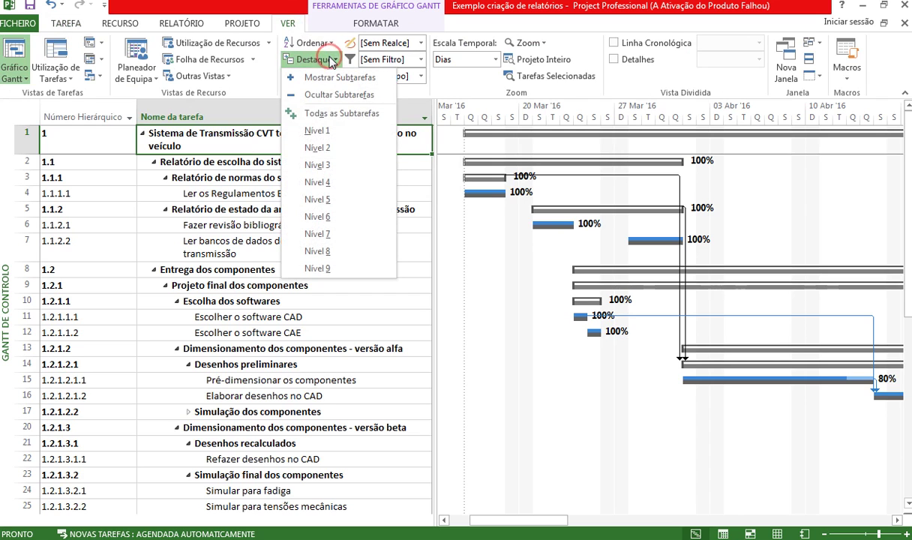
click(317, 131)
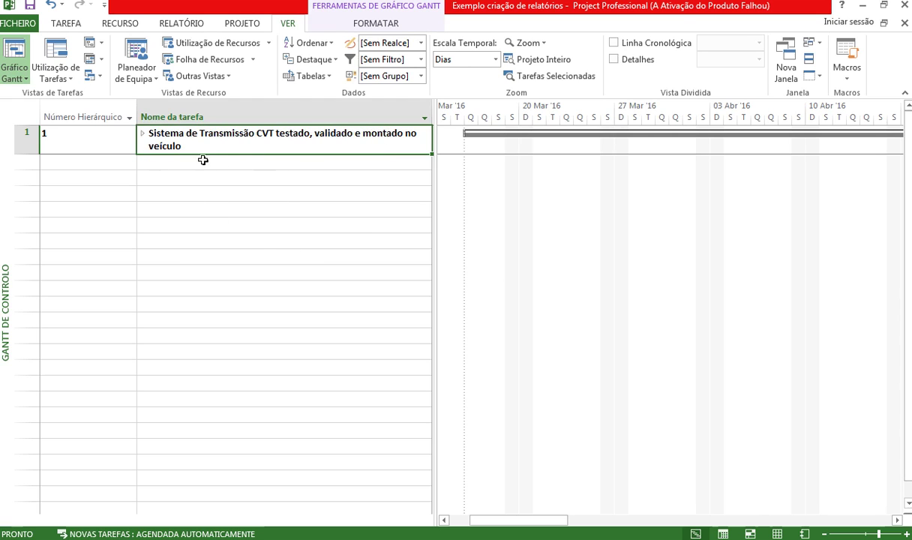
click(332, 61)
click(331, 265)
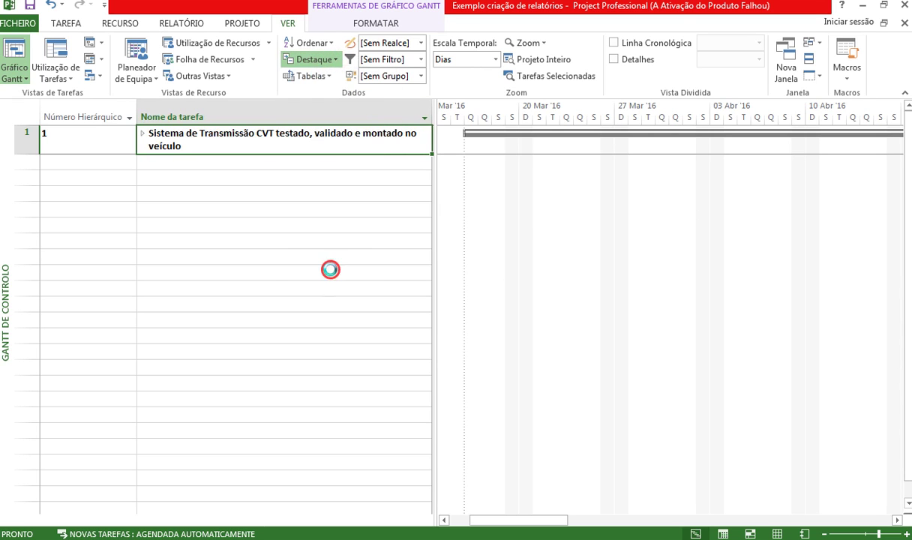
scroll(297, 254, down, 9)
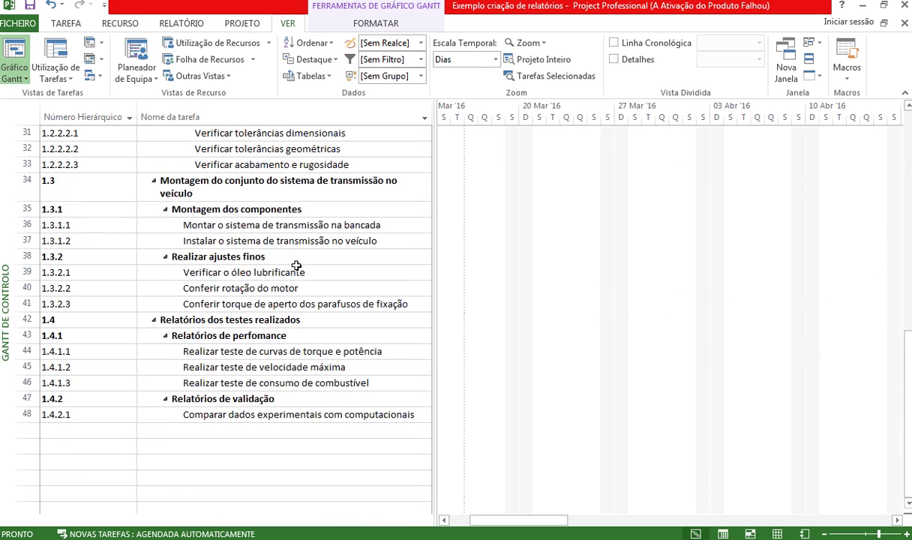
scroll(293, 259, up, 9)
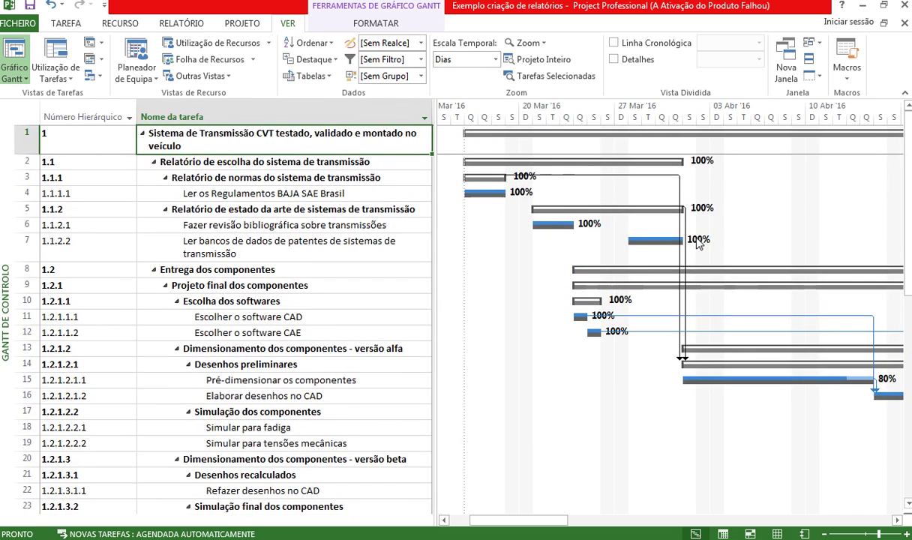
Set the task outline to show subtasks down to Nível 4
click(336, 60)
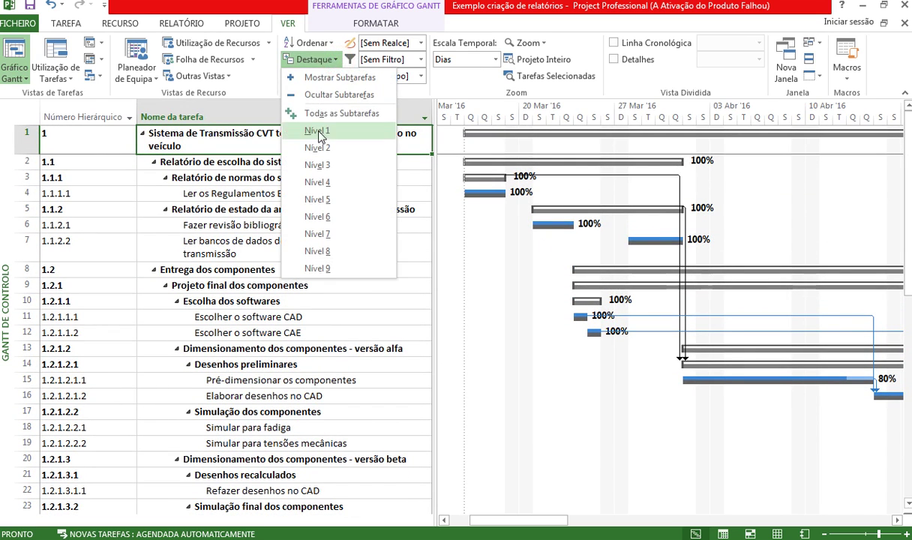
click(326, 184)
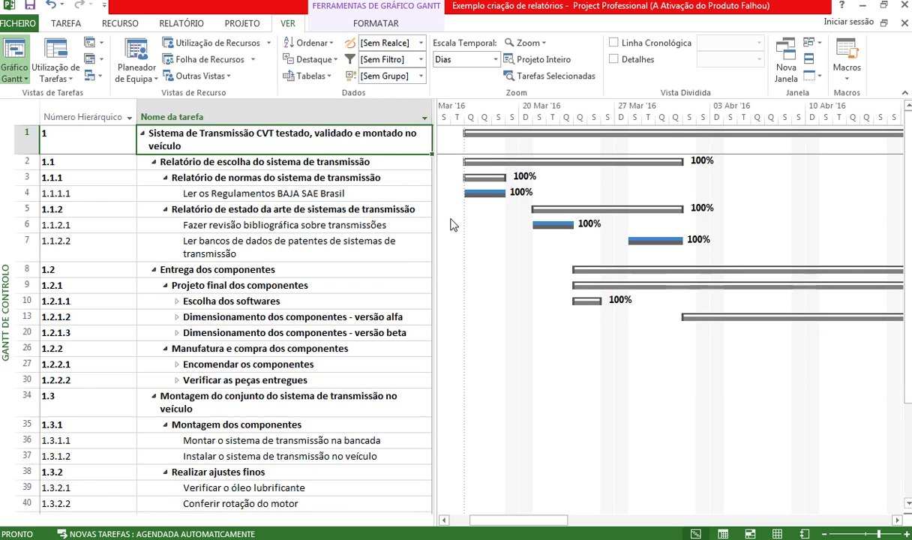
Zoom the Gantt timescale out to [8] Dias and position the chart so the whole project from March 2016 to its end fits
scroll(321, 277, down, 2)
scroll(324, 300, down, 4)
scroll(322, 285, up, 7)
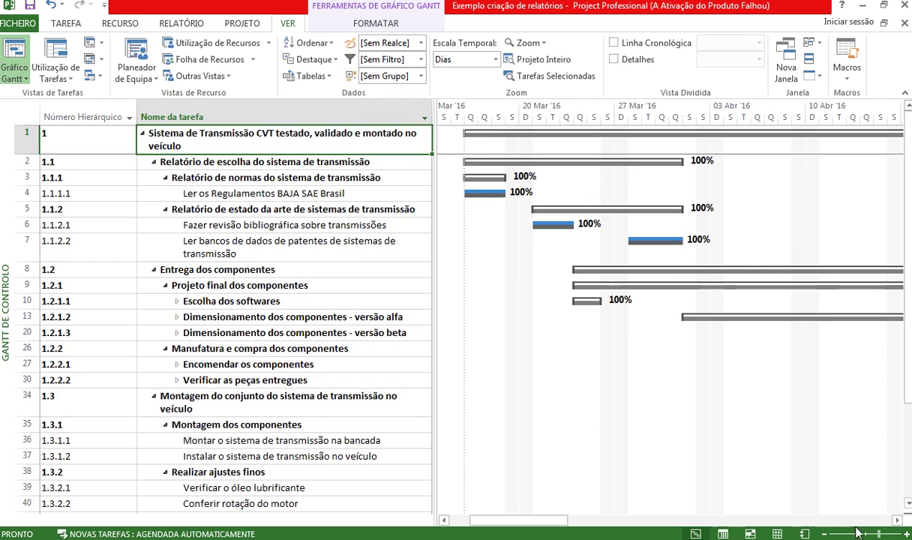
click(824, 534)
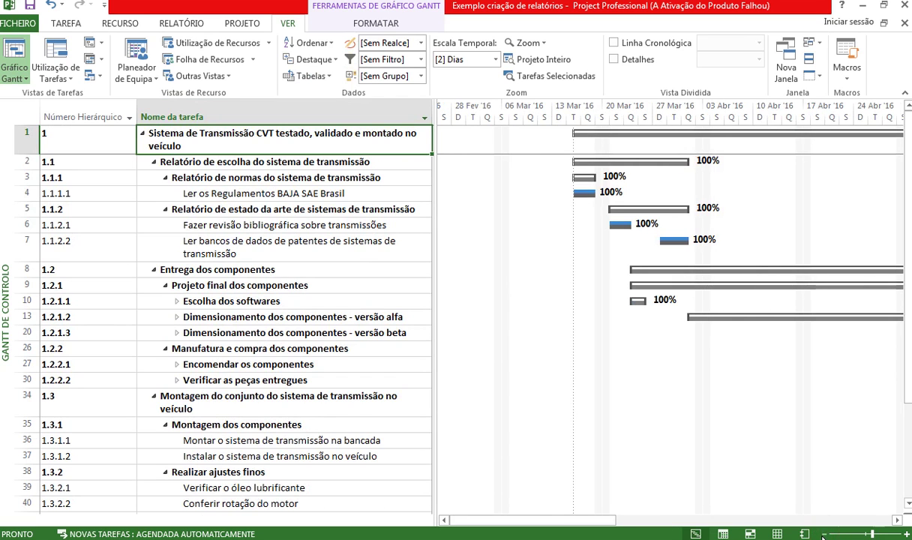
drag(545, 523, 592, 518)
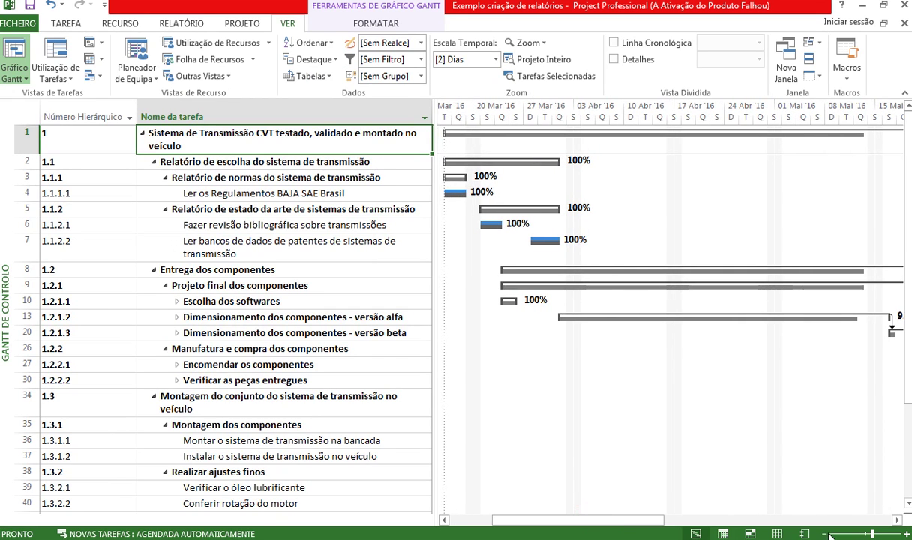
click(823, 533)
drag(590, 523, 649, 524)
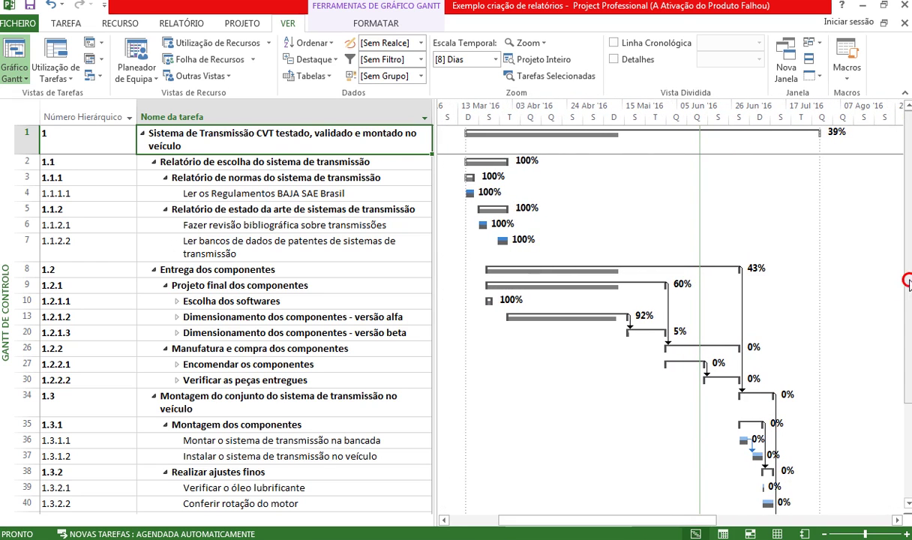
drag(907, 255, 908, 334)
key(ctrl+Home)
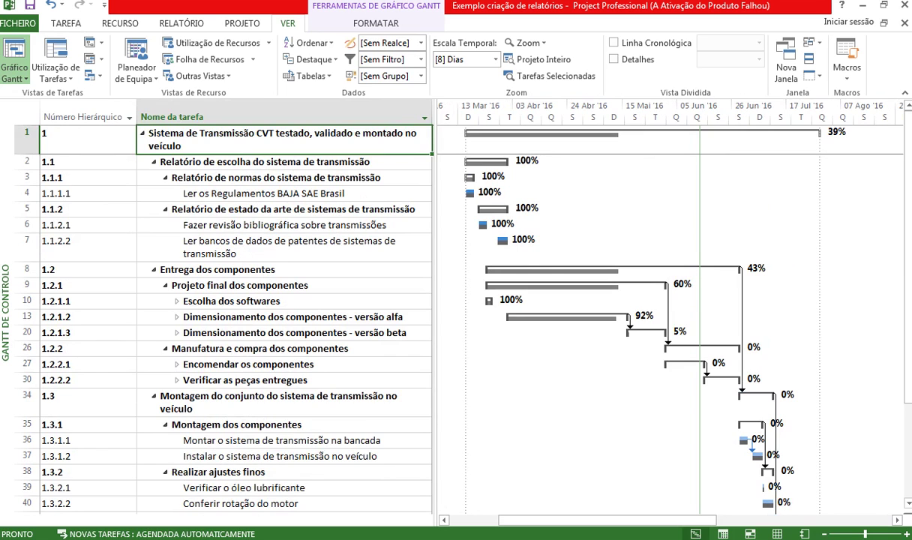
Copy the Gantt view as an image with the options Para ecrã, Linhas no ecrã and Conforme mostrado no ecrã
click(67, 23)
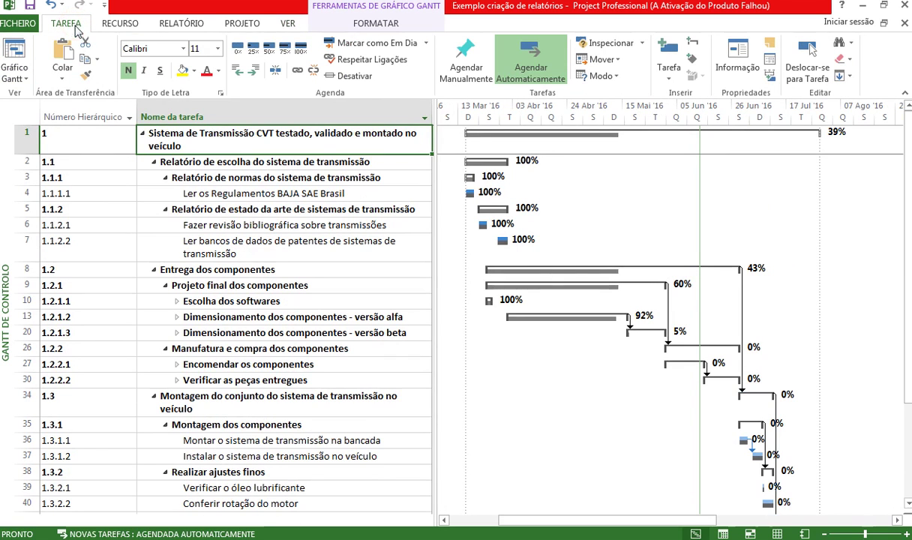
click(94, 61)
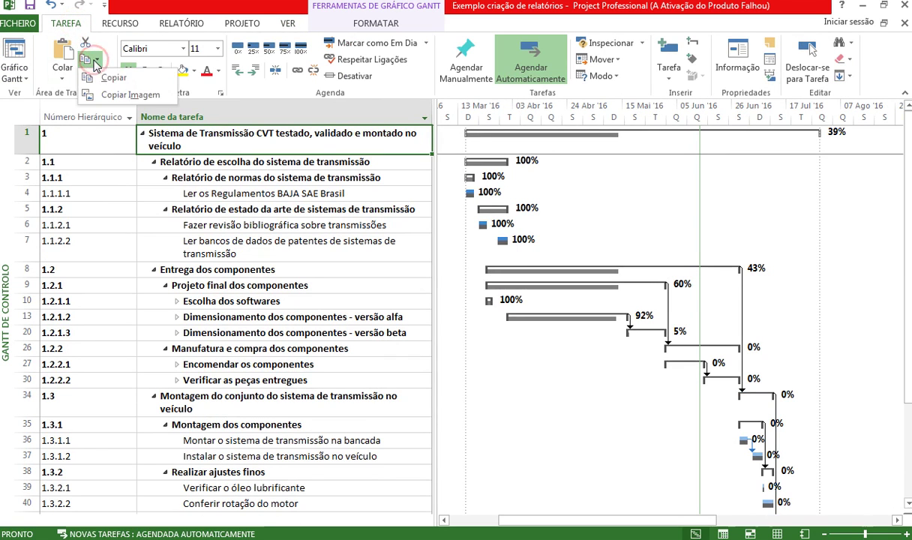
click(135, 101)
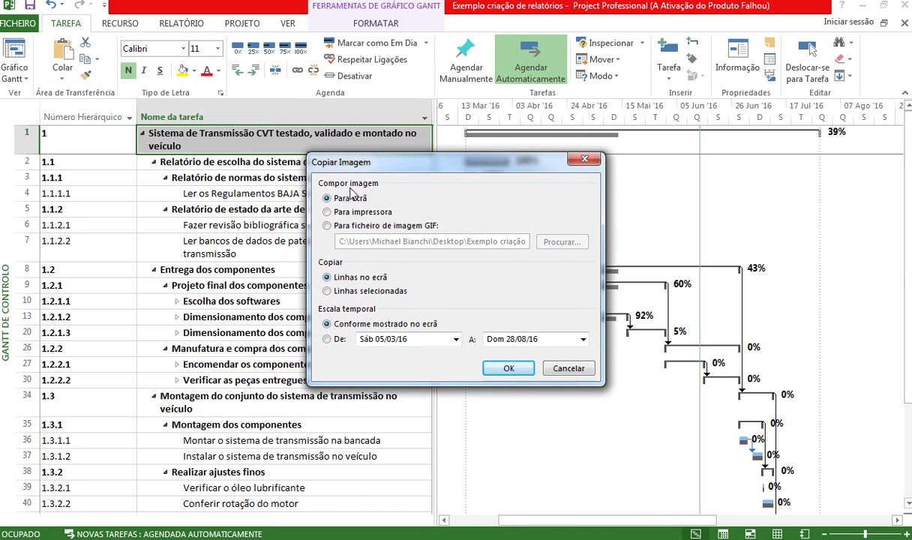
click(331, 210)
click(397, 227)
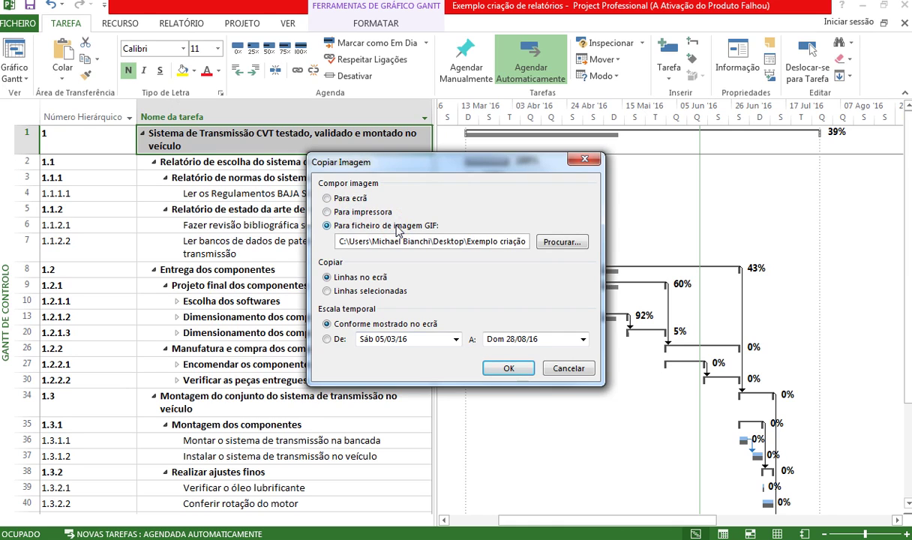
click(358, 198)
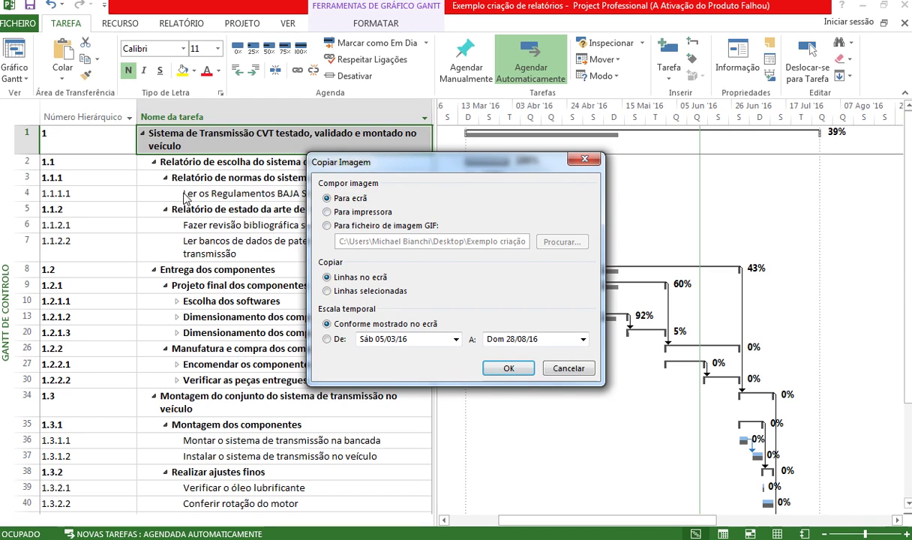
click(363, 292)
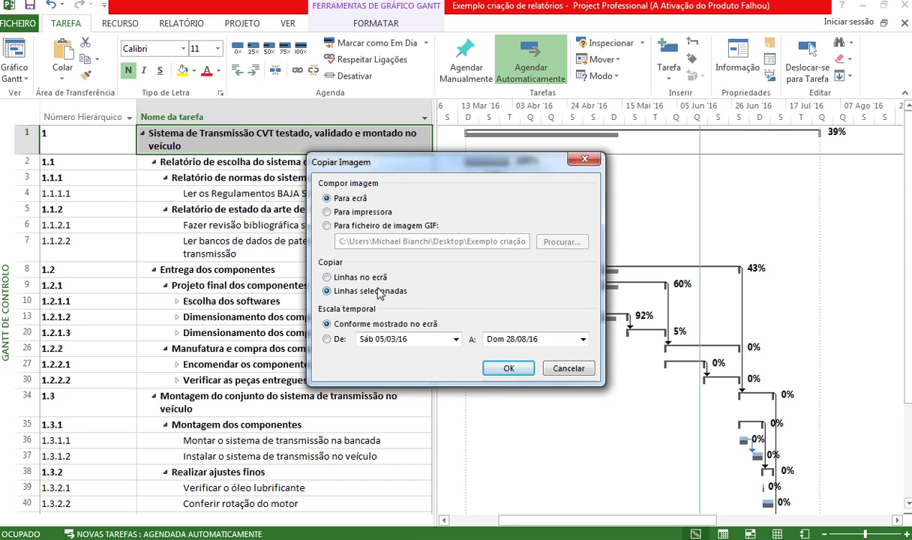
click(345, 279)
click(327, 340)
click(327, 325)
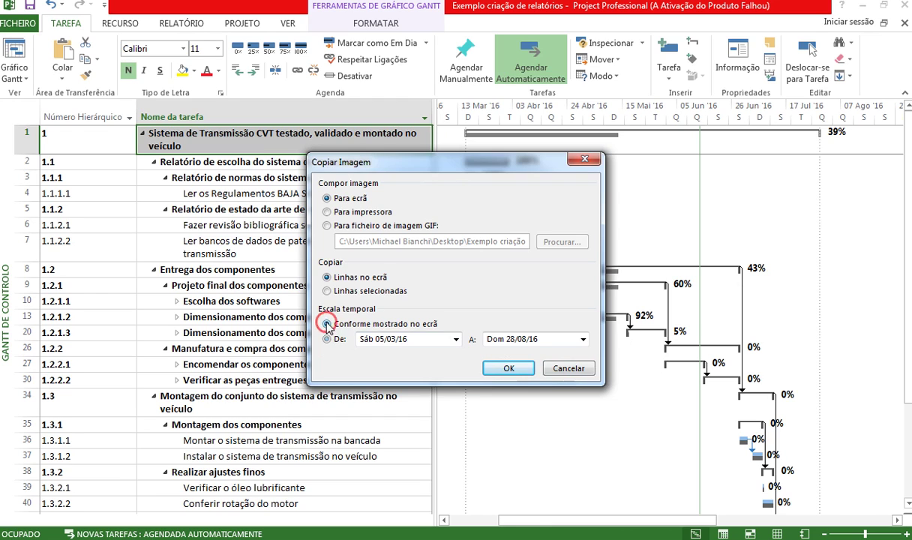
click(509, 369)
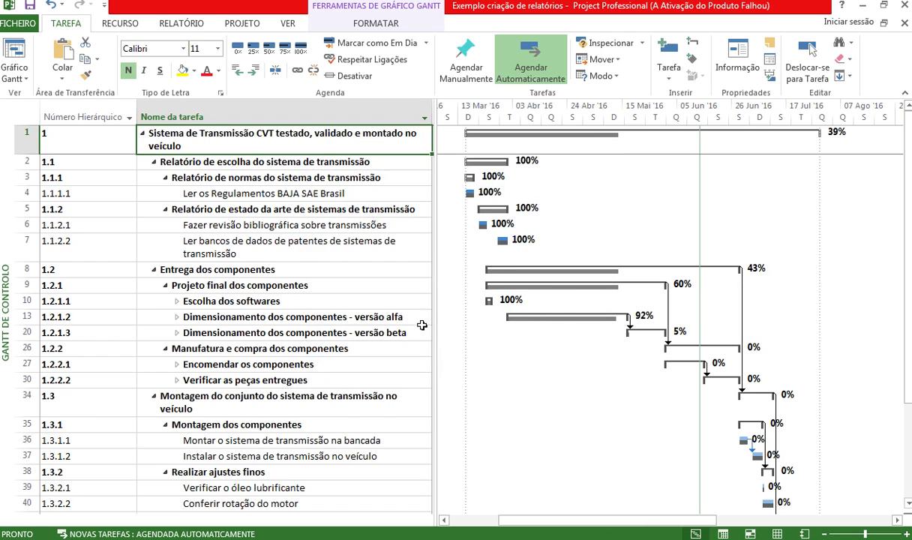
Switch to the Exemplo 1 document in Word, paste the copied Gantt image below the Relatório Semanal header and check how it fits
click(529, 442)
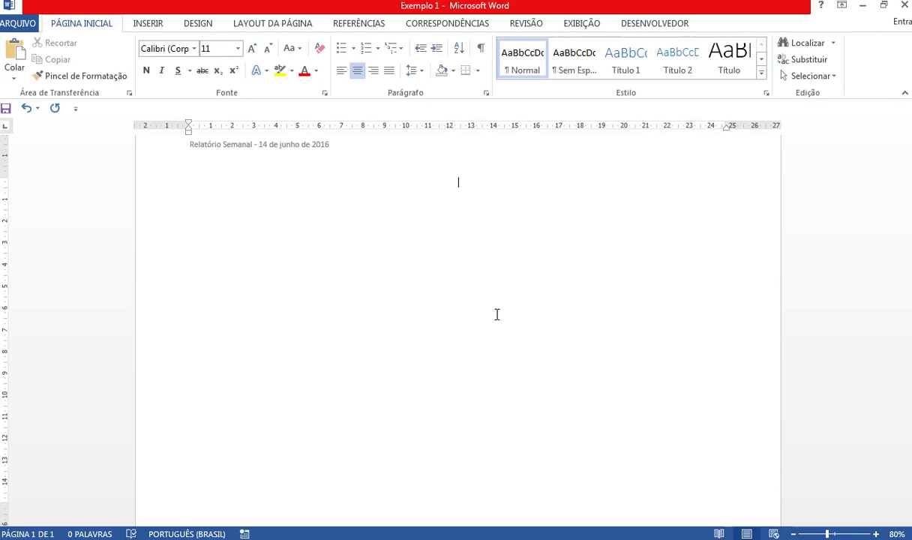
right_click(356, 189)
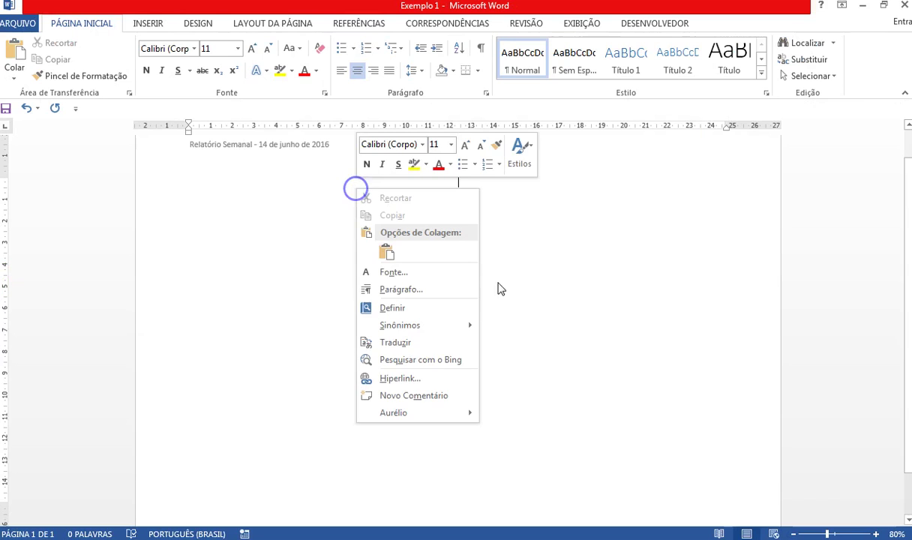
click(387, 251)
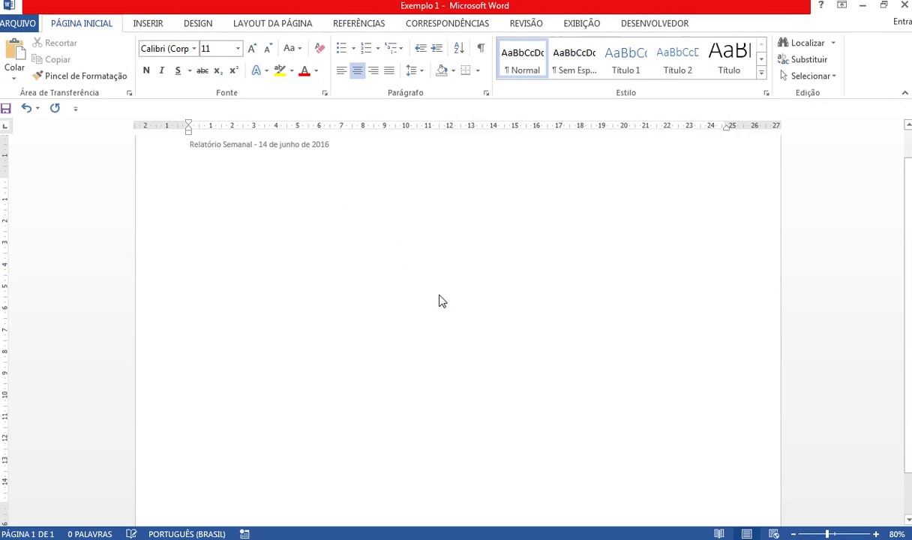
scroll(450, 300, up, 2)
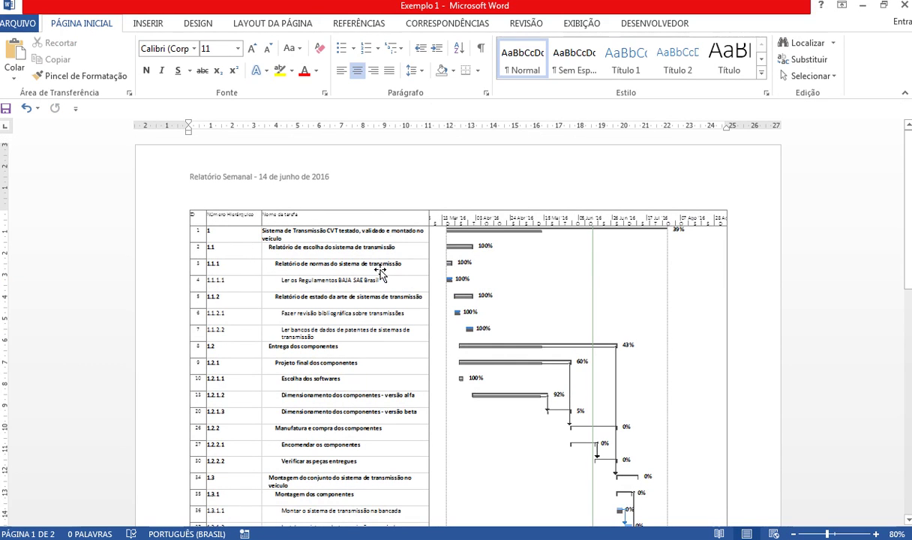
scroll(382, 271, down, 2)
scroll(450, 267, down, 2)
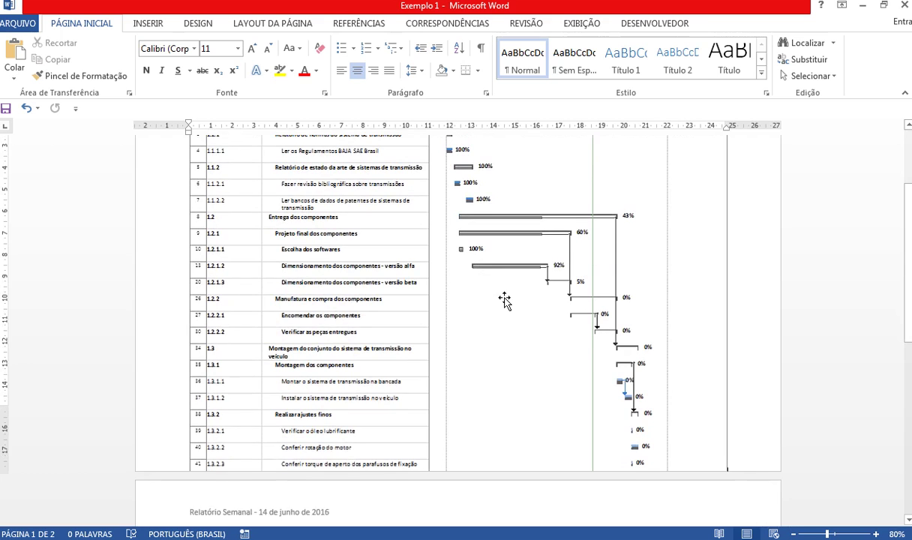
scroll(540, 315, up, 1)
scroll(589, 315, up, 2)
Resize the pasted Gantt image to about 21.5 cm wide and 10.5 cm high so it fits on the first page
click(652, 257)
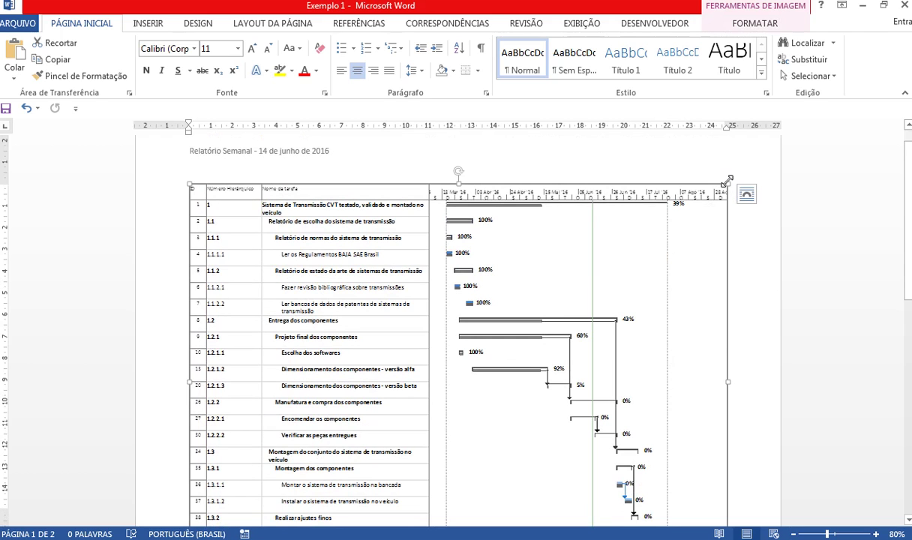
drag(727, 179, 572, 293)
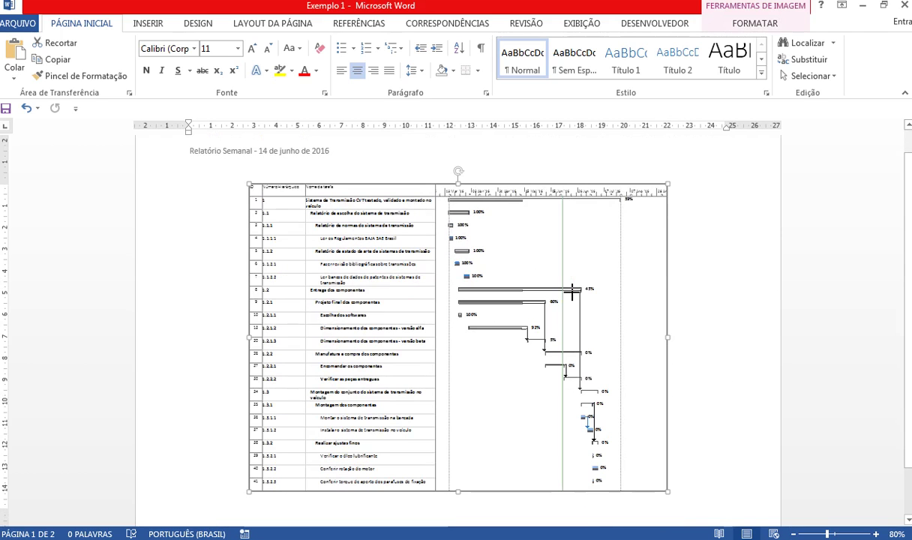
drag(457, 491, 459, 402)
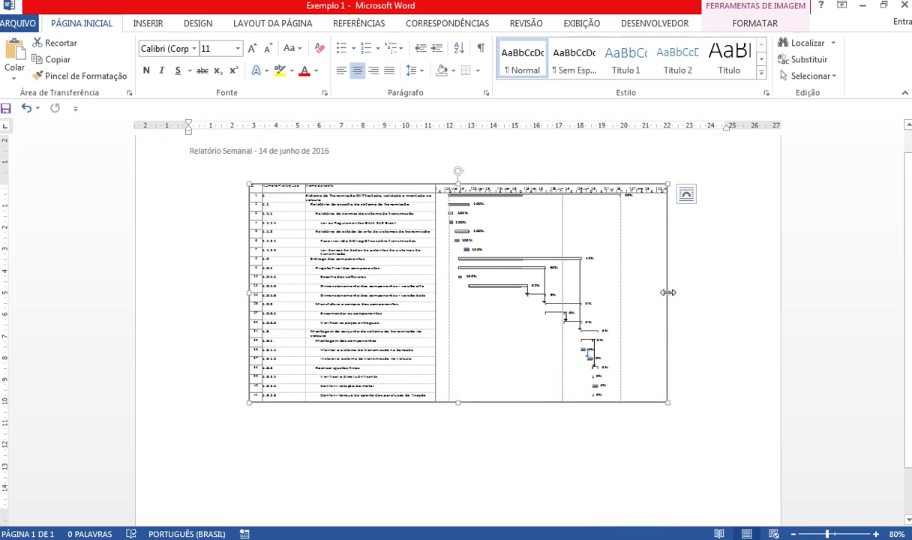
drag(667, 293, 715, 283)
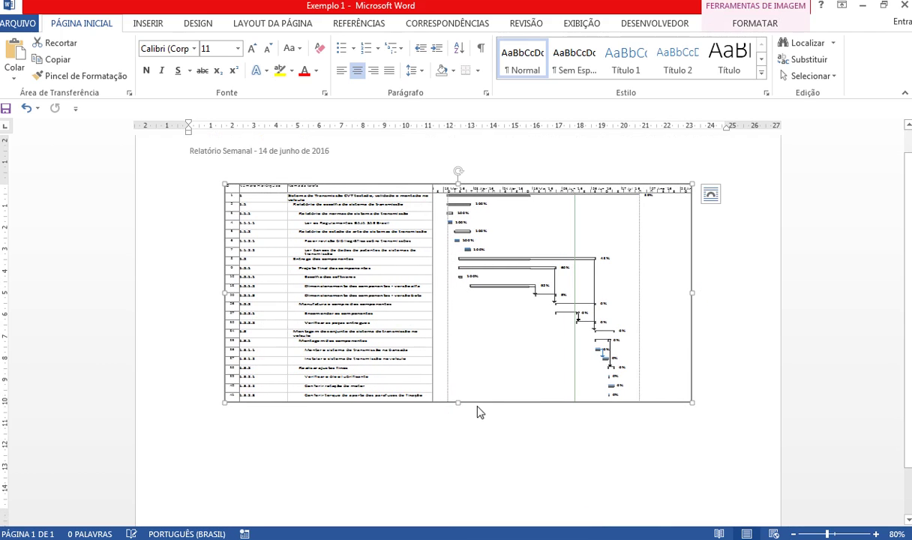
drag(458, 402, 460, 410)
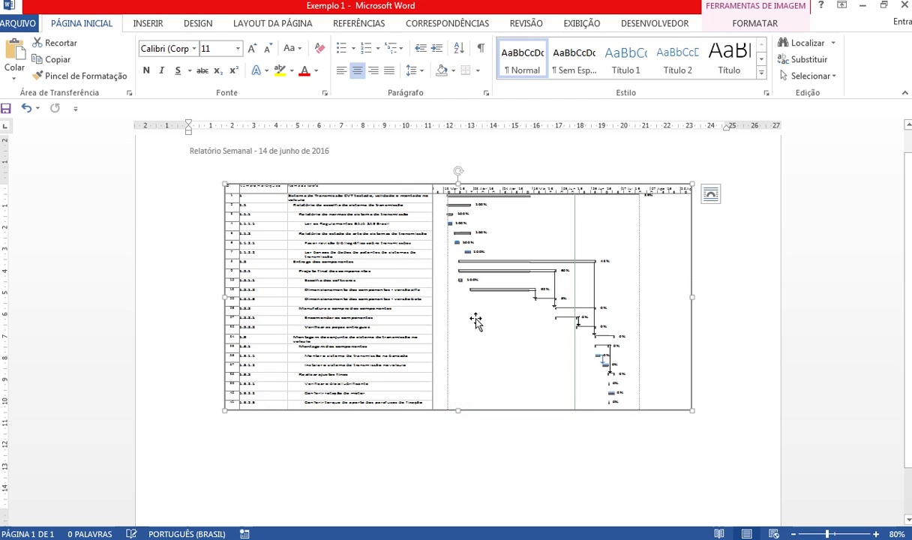
scroll(450, 320, down, 1)
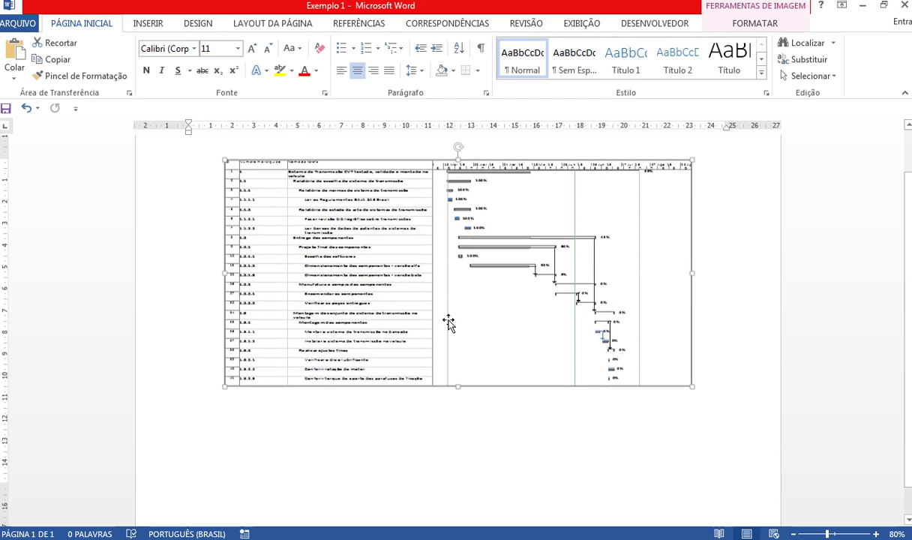
click(630, 435)
Switch back to Project, apply the Agenda table to the Gantt view and widen the table area to show all its columns
mouse_move(505, 539)
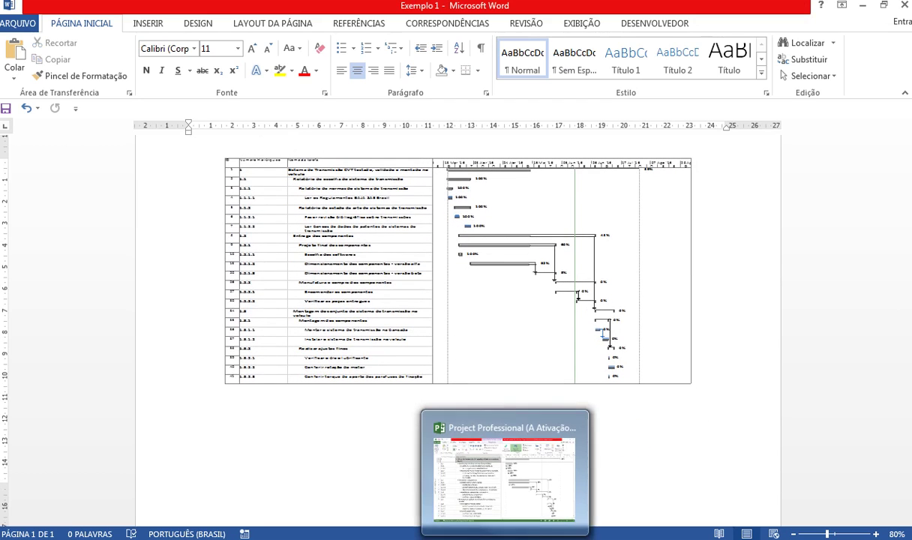
click(509, 492)
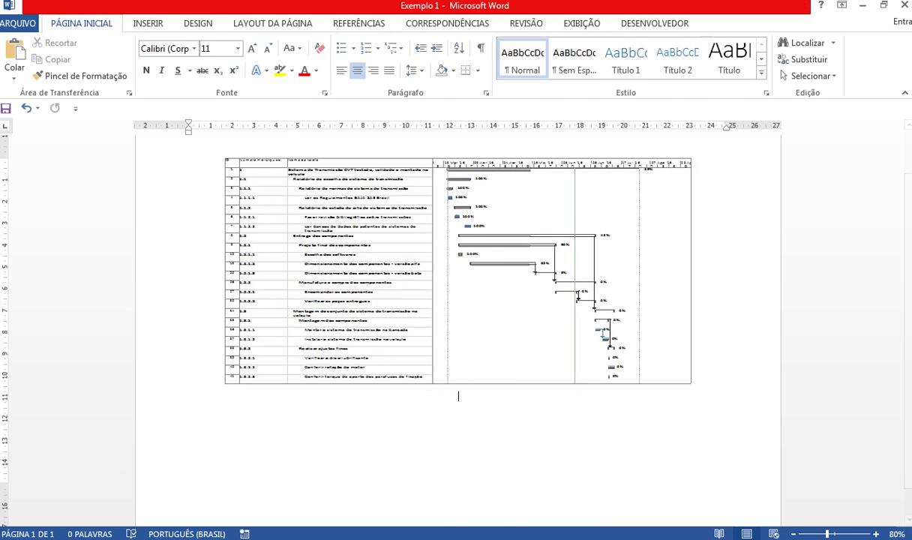
click(494, 536)
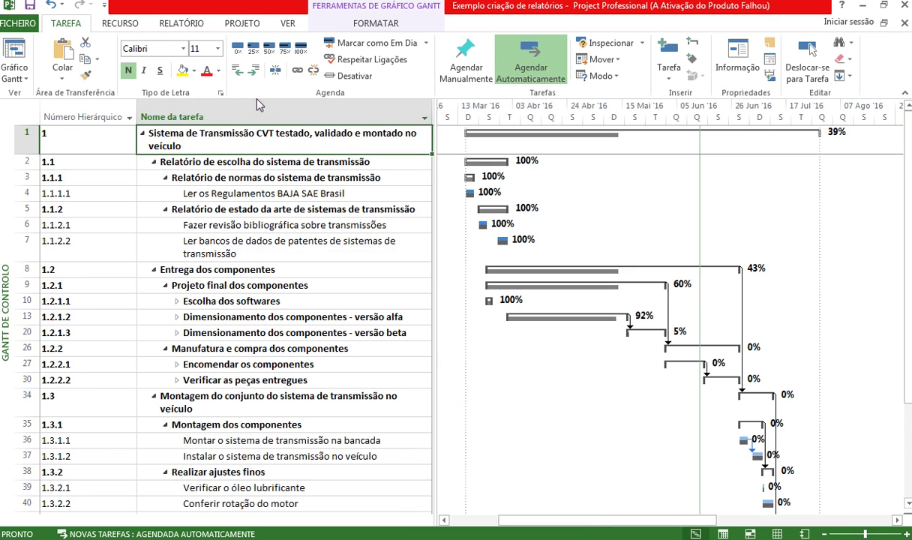
click(289, 24)
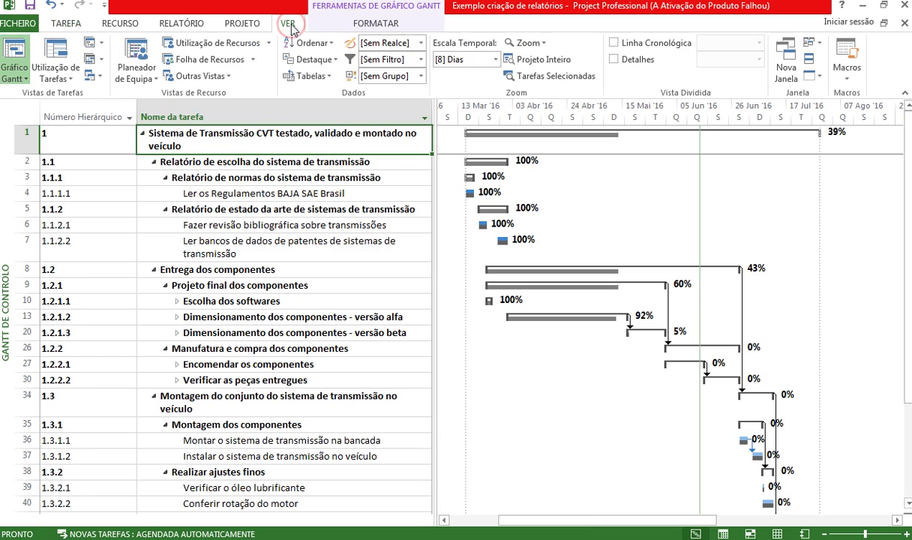
click(325, 78)
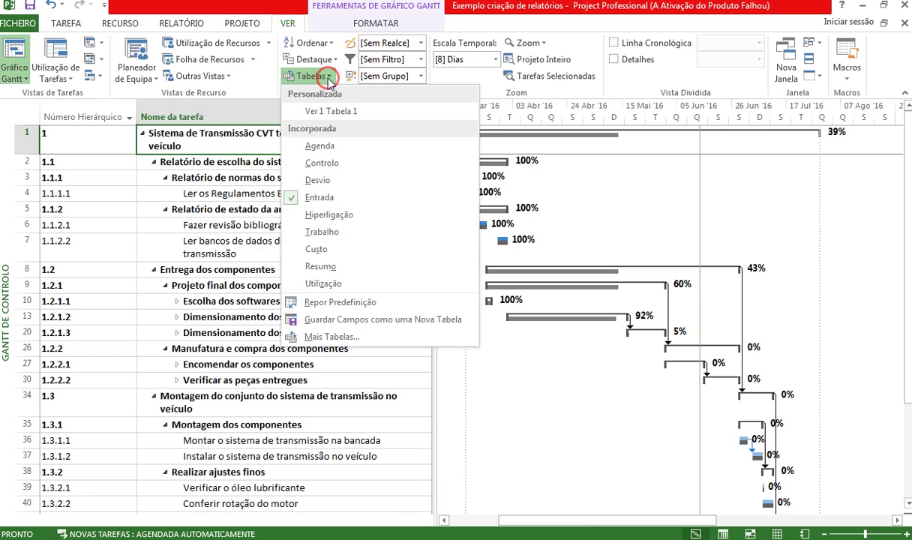
click(334, 146)
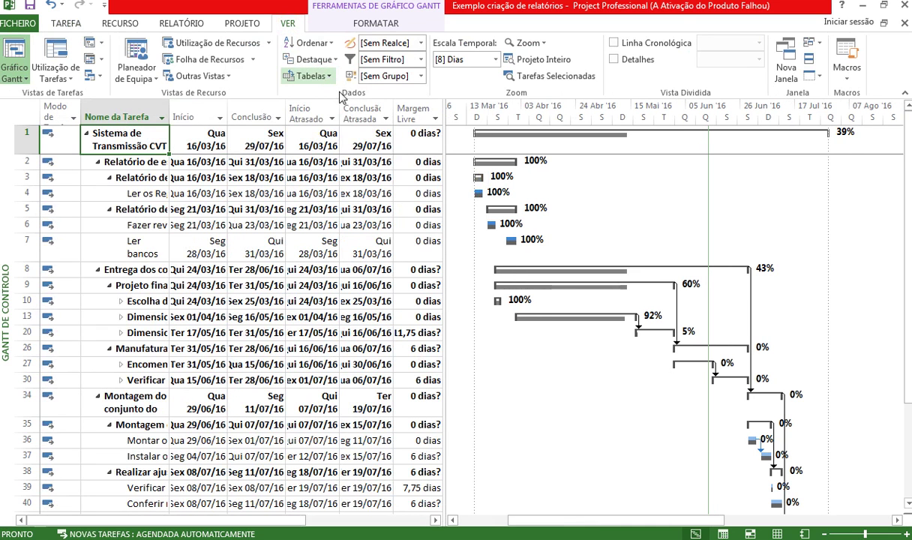
drag(441, 140, 776, 139)
Preview the Controlo, Trabalho, Resumo and Utilização tables one after another in the Gantt view
click(330, 78)
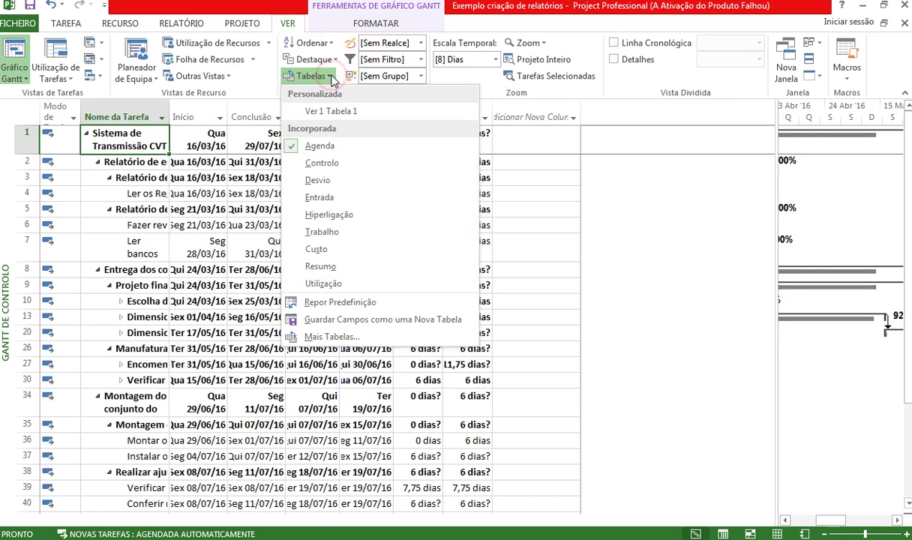
click(314, 165)
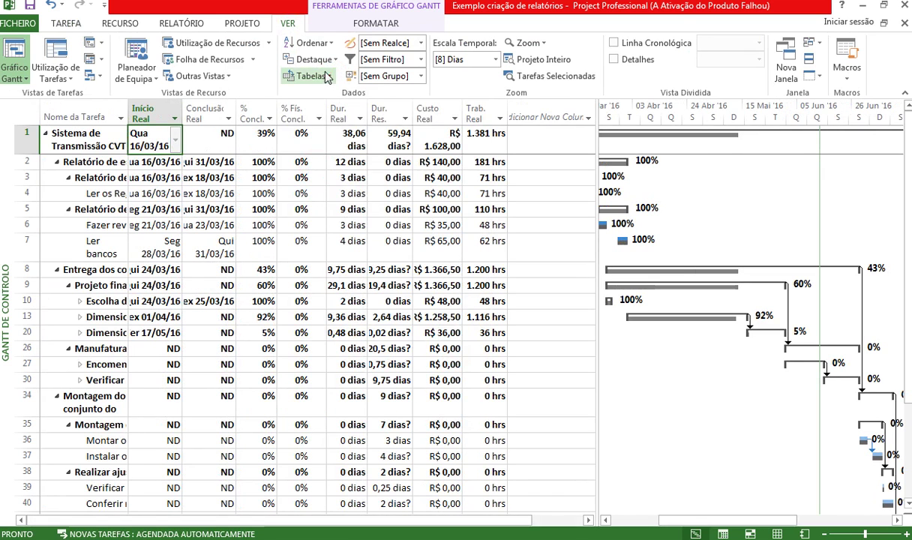
click(309, 76)
click(321, 233)
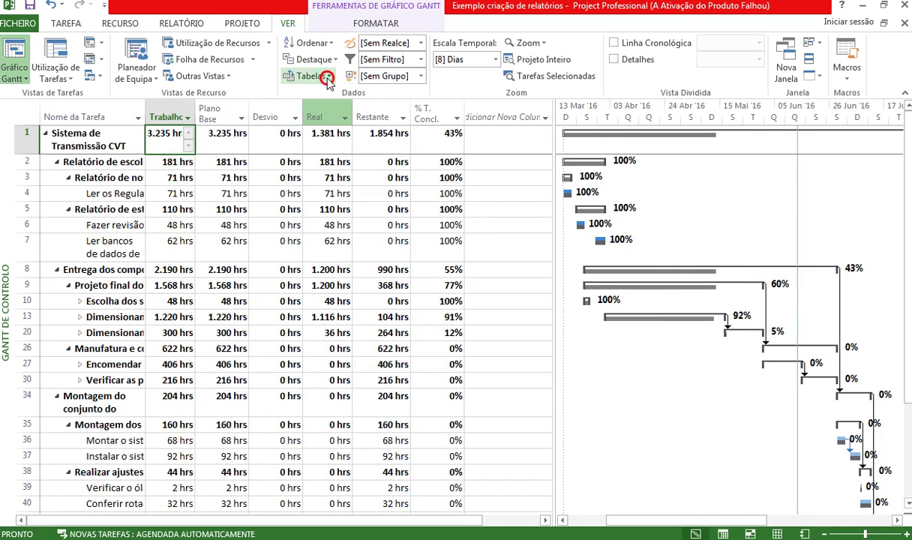
click(303, 77)
click(320, 266)
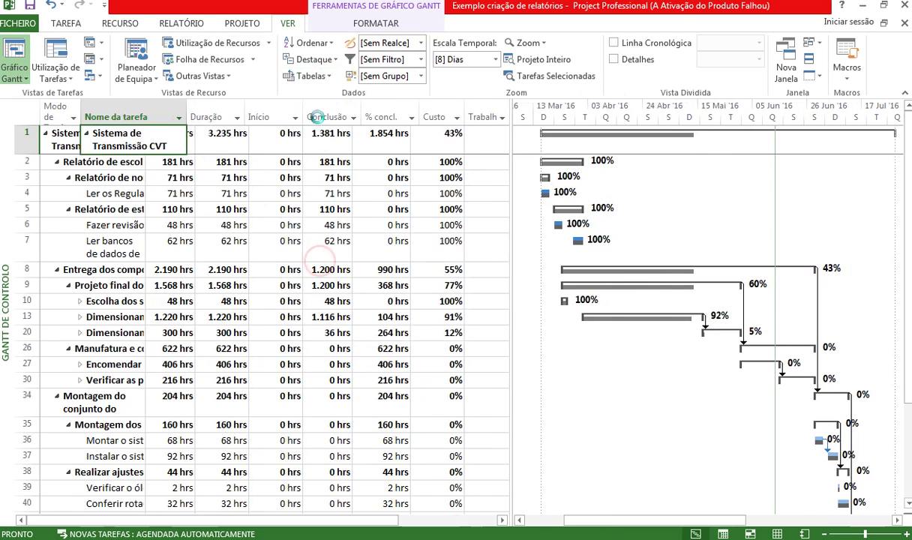
click(308, 76)
click(330, 284)
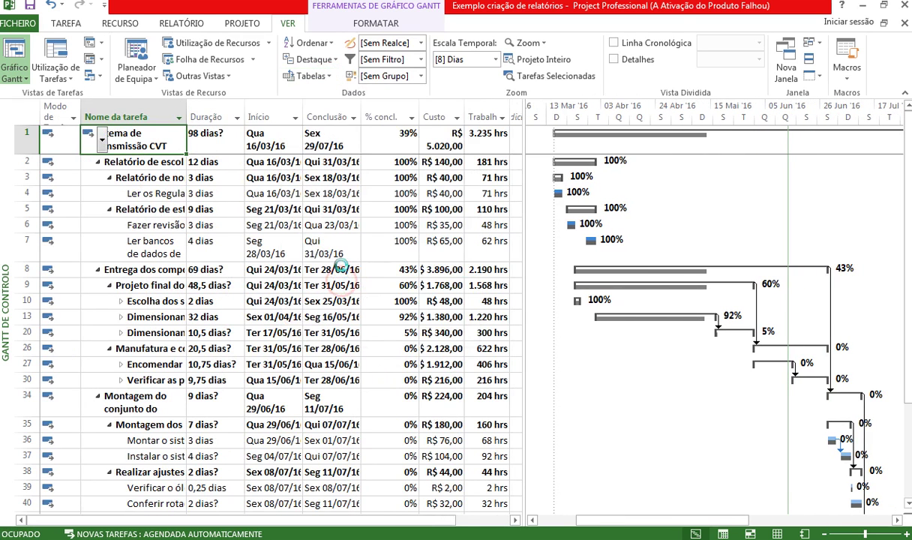
Apply the Custo table to the Gantt view and widen the table area and the Nome da Tarefa column
drag(527, 162, 542, 163)
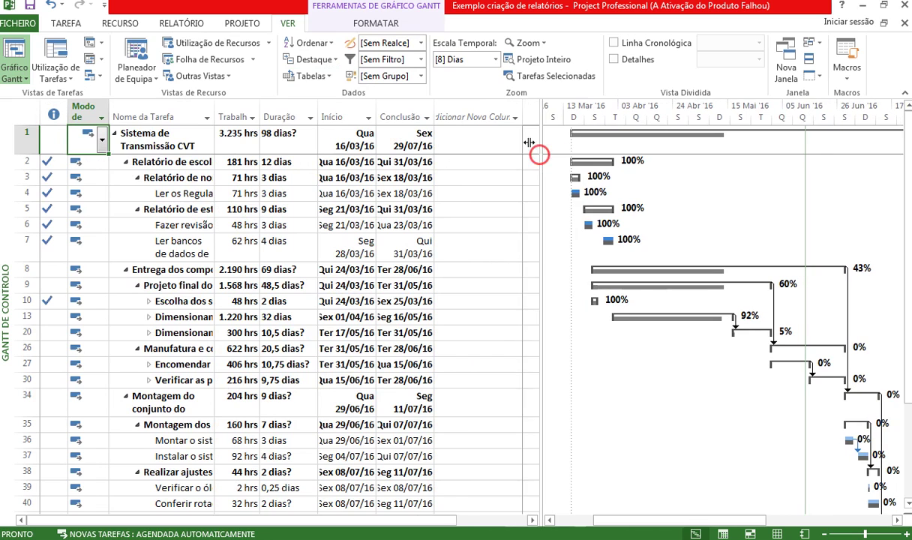
click(330, 77)
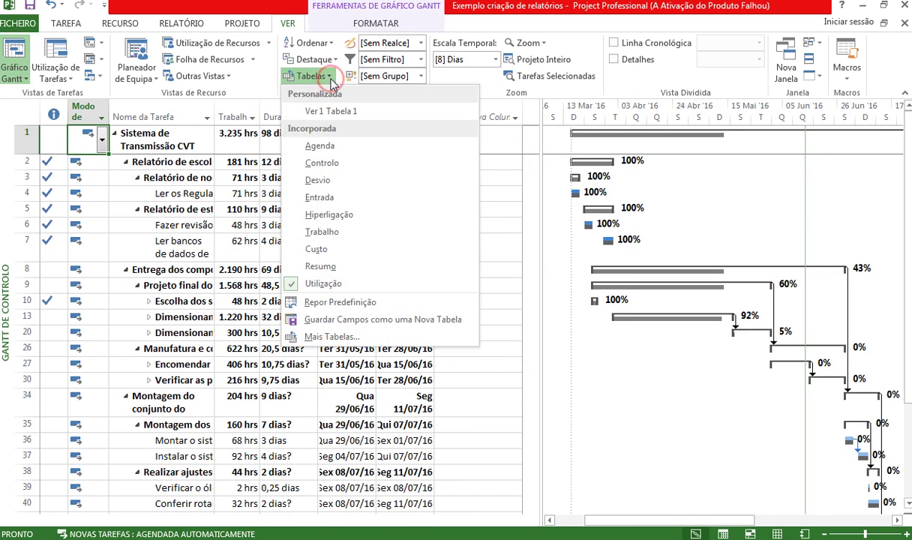
click(336, 250)
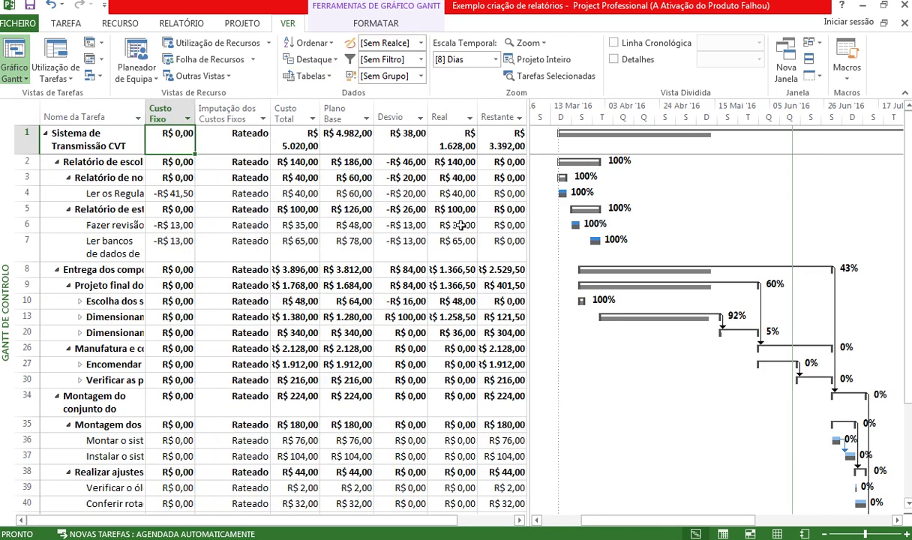
drag(528, 212, 898, 203)
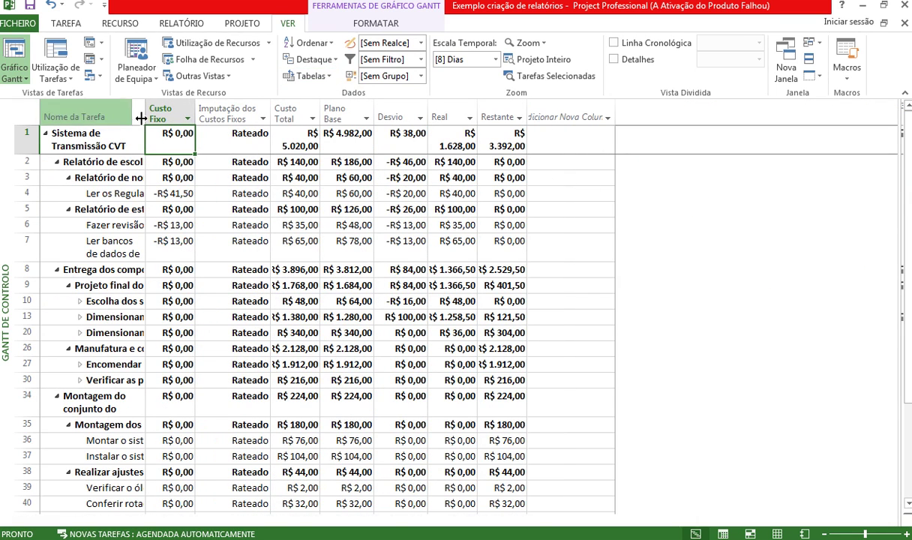
drag(143, 116, 188, 117)
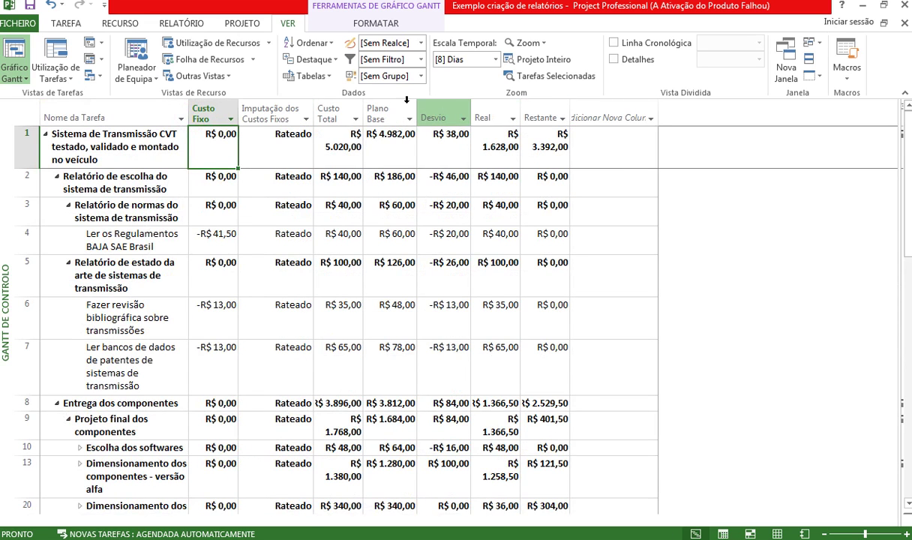
Insert BCWP and BCWS columns after Restante in the Custo table and widen the table area and the Nome da Tarefa column to suit
click(583, 114)
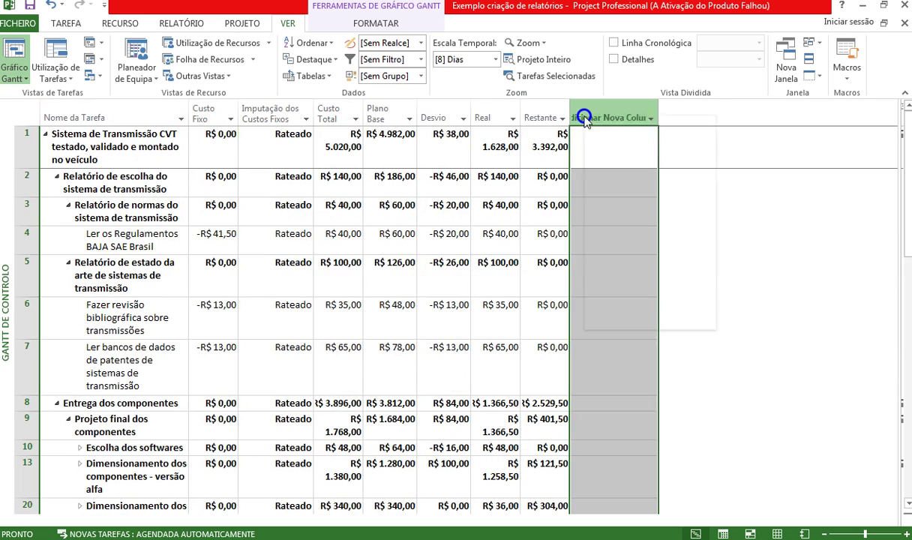
right_click(584, 116)
click(633, 217)
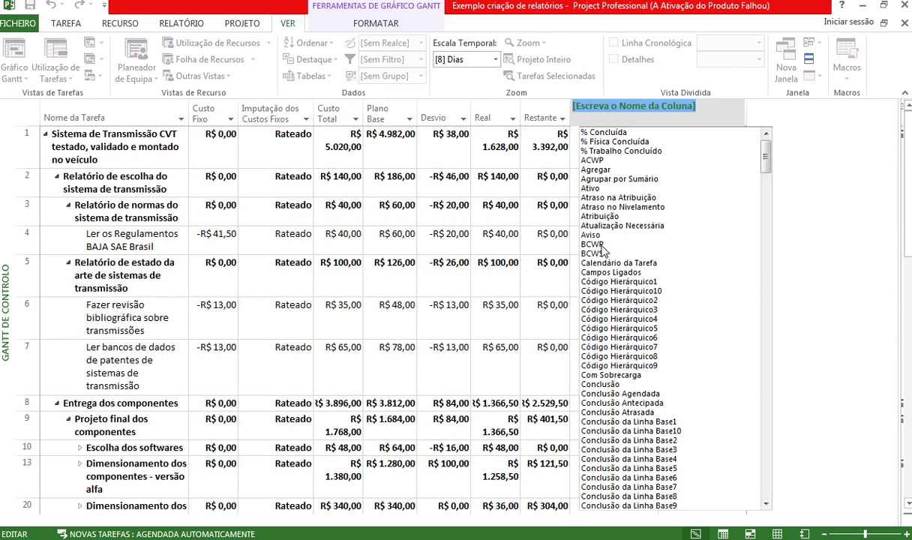
click(600, 244)
right_click(702, 116)
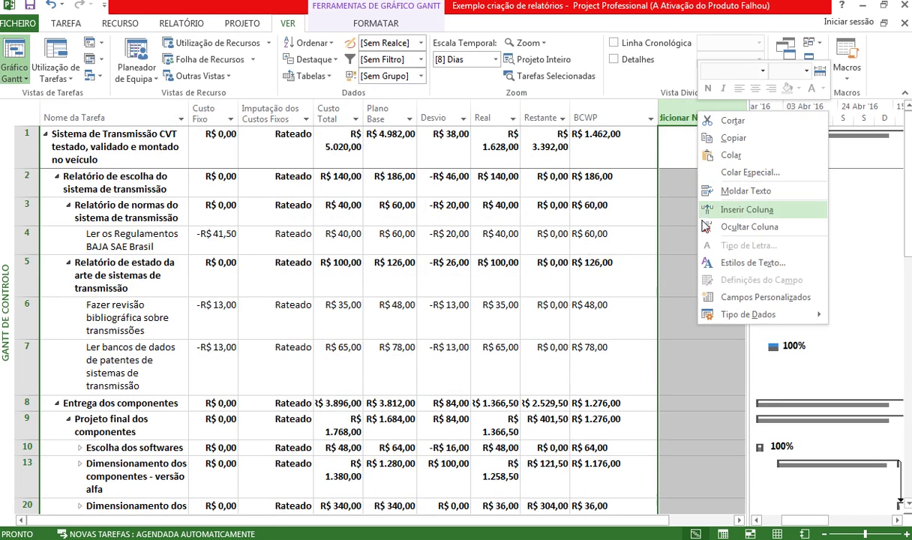
click(720, 211)
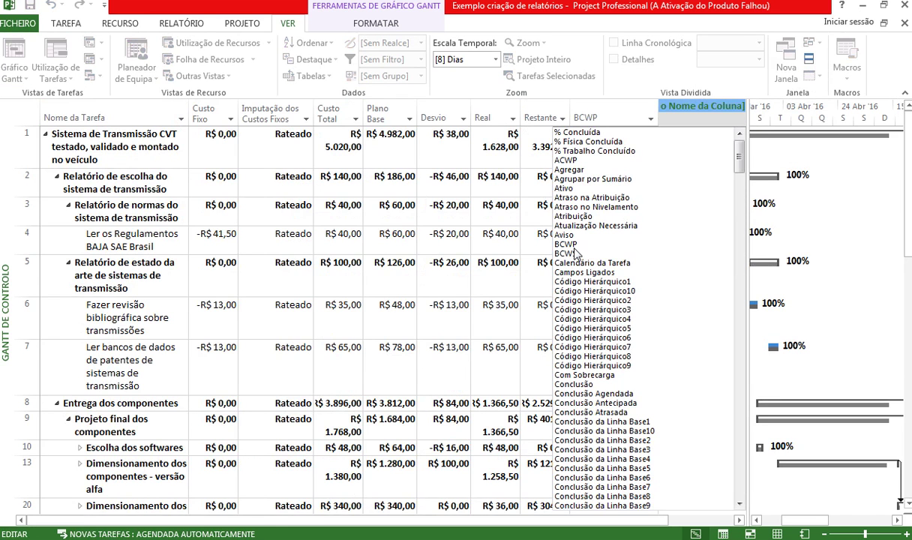
click(573, 253)
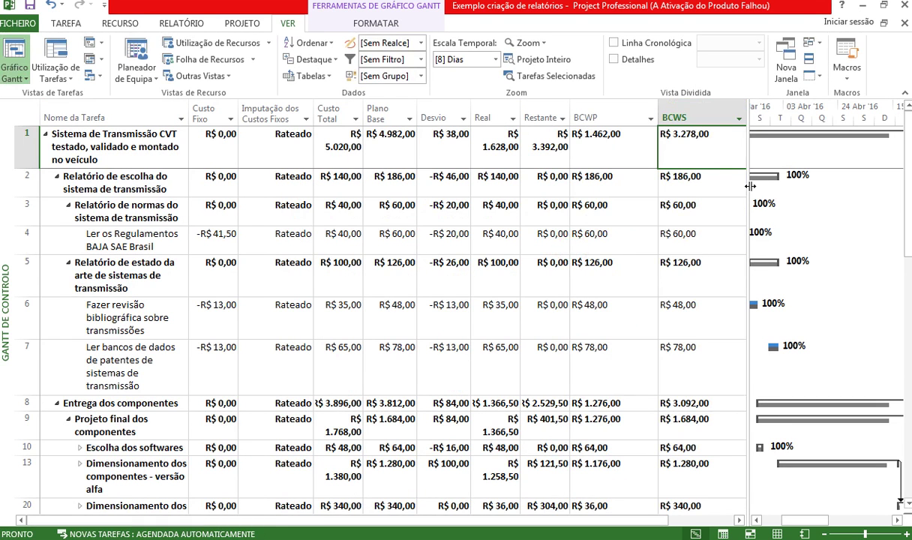
drag(749, 186, 907, 175)
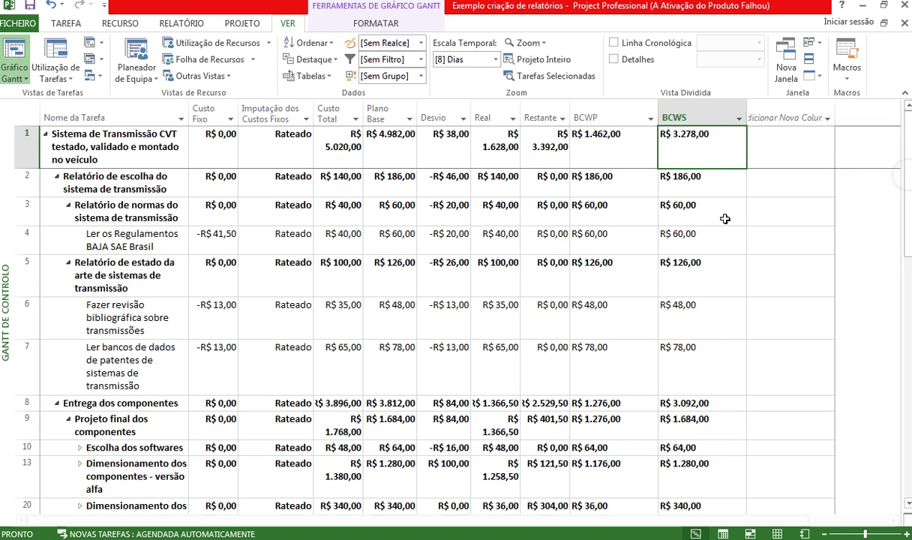
drag(236, 116, 259, 118)
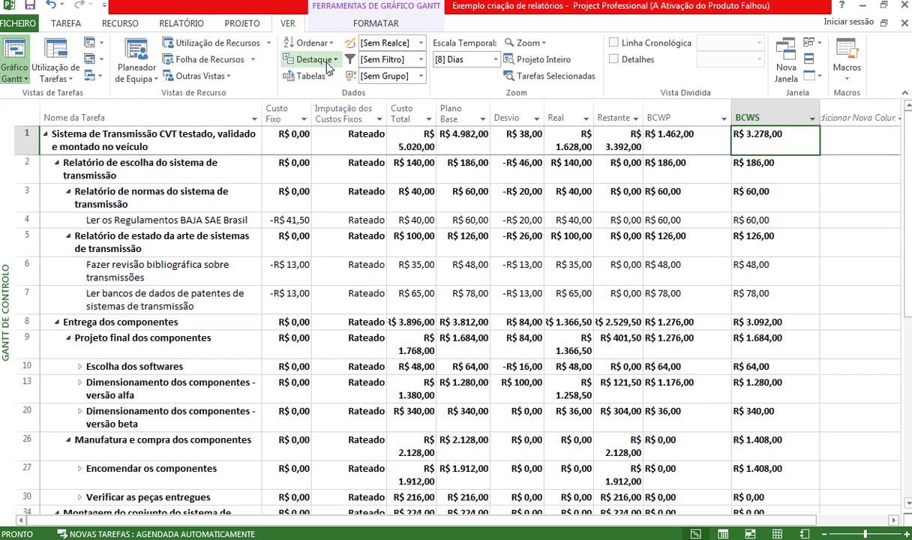
Collapse the task outline to Nível 3
click(327, 65)
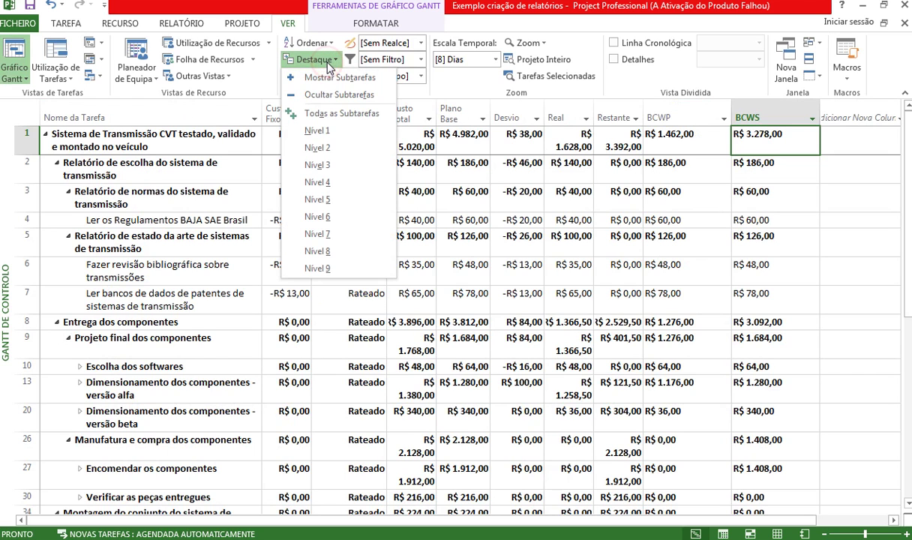
click(323, 164)
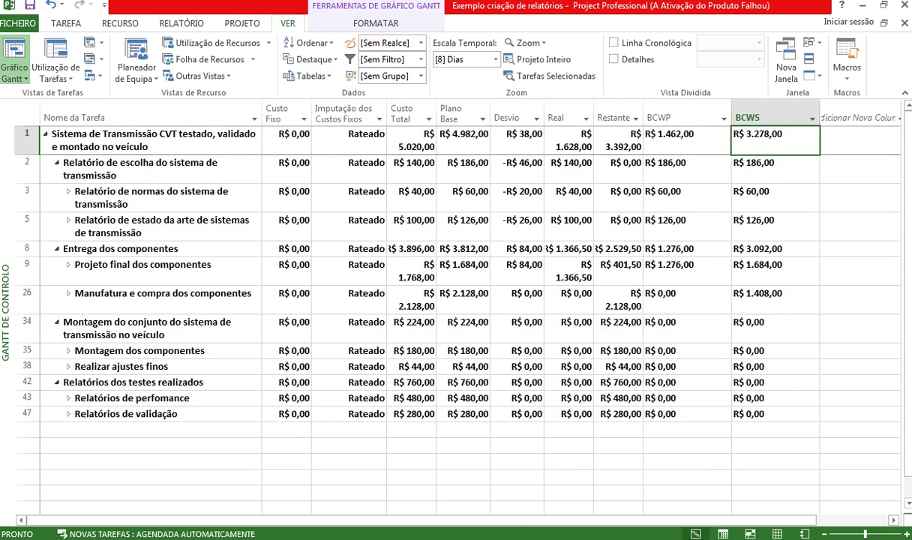
mouse_move(549, 539)
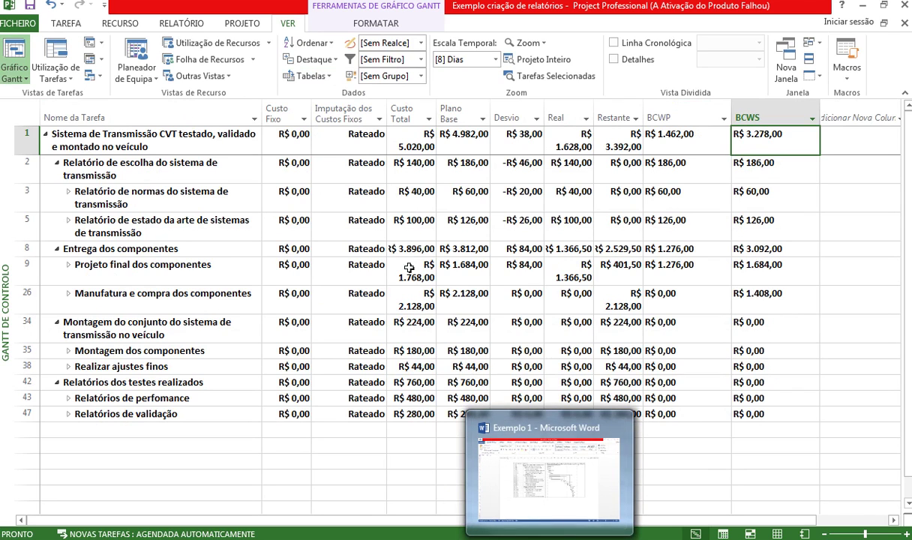
click(328, 64)
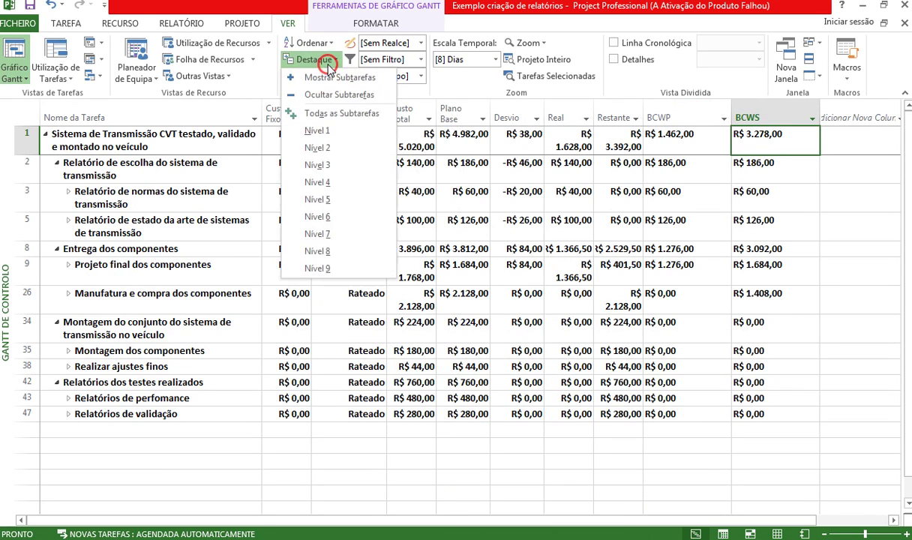
click(330, 166)
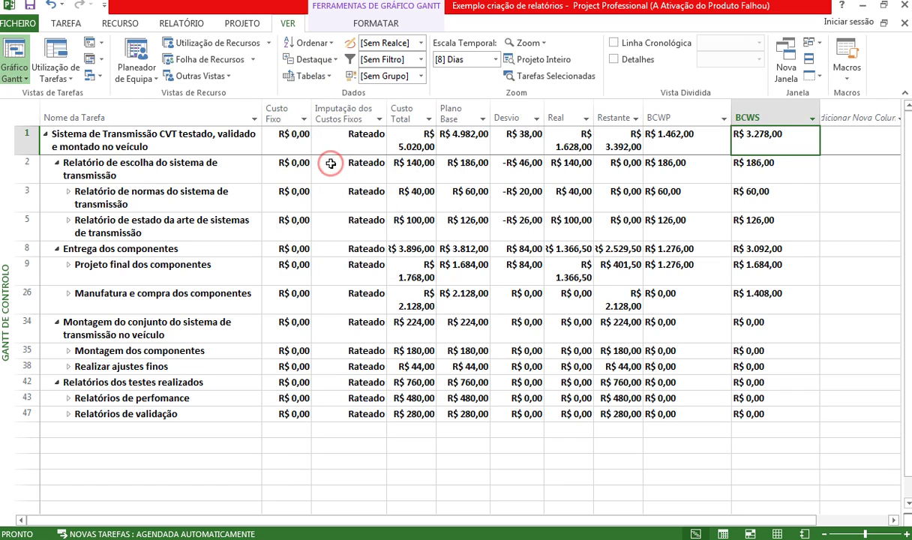
Collapse the task outline to Nível 2 so only the main deliverables are listed under the project
click(319, 61)
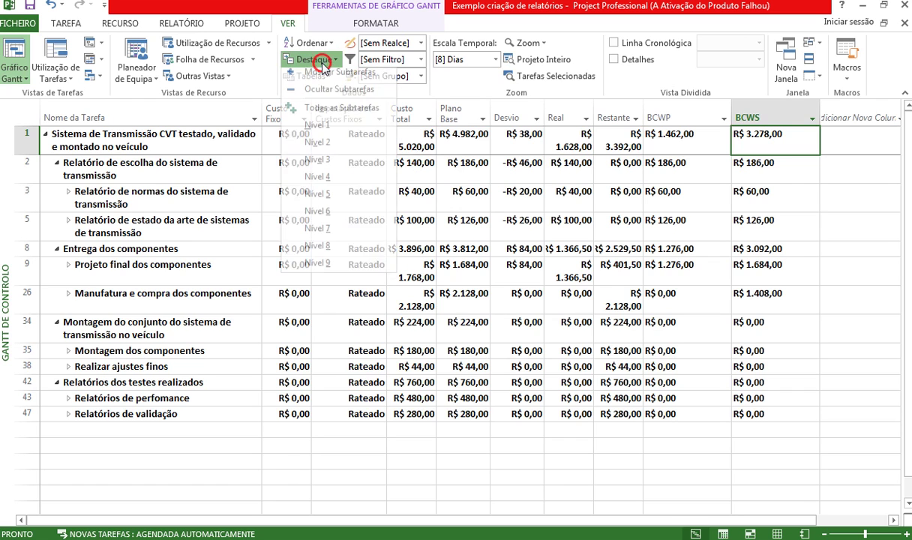
click(318, 142)
click(431, 299)
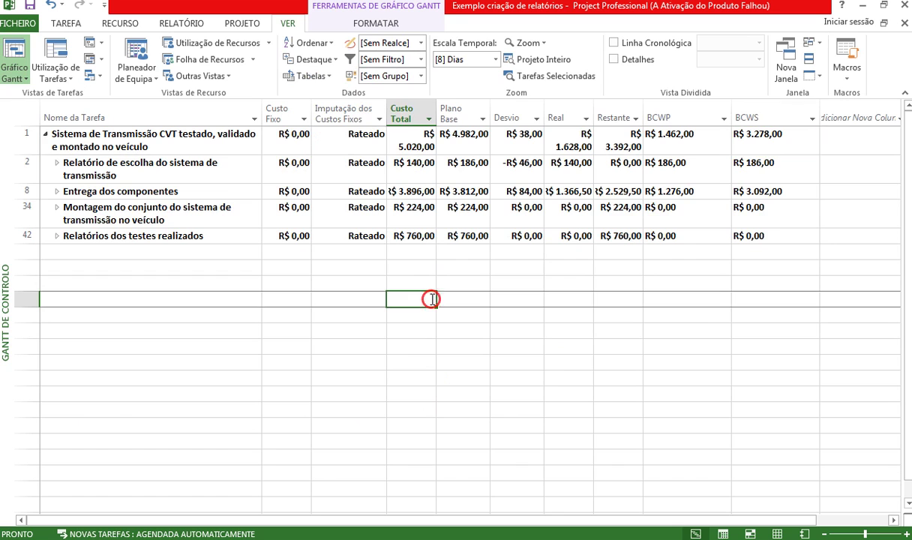
Narrow the Imputação dos Custos Fixos column slightly and leave the column filters unchanged
drag(382, 103, 383, 108)
click(292, 110)
drag(293, 109, 328, 106)
click(346, 112)
click(479, 120)
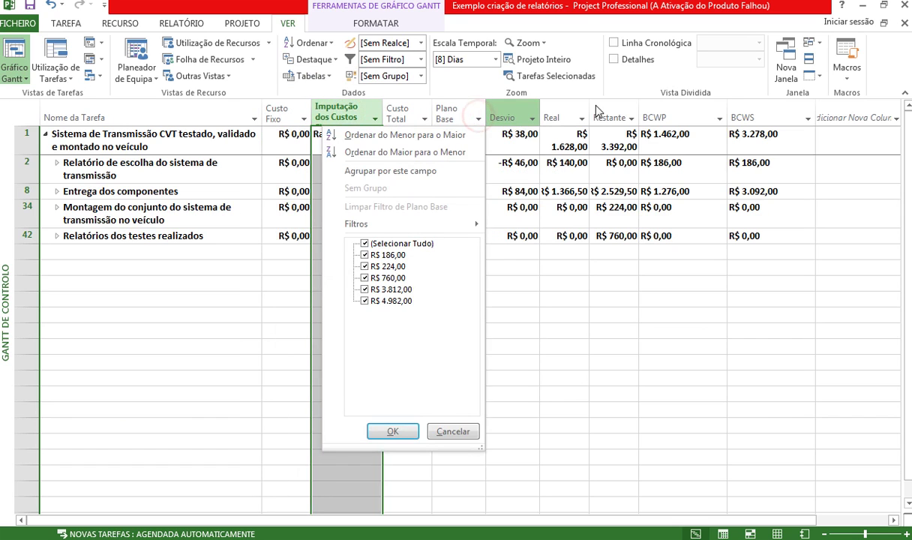
click(590, 298)
click(511, 328)
click(405, 282)
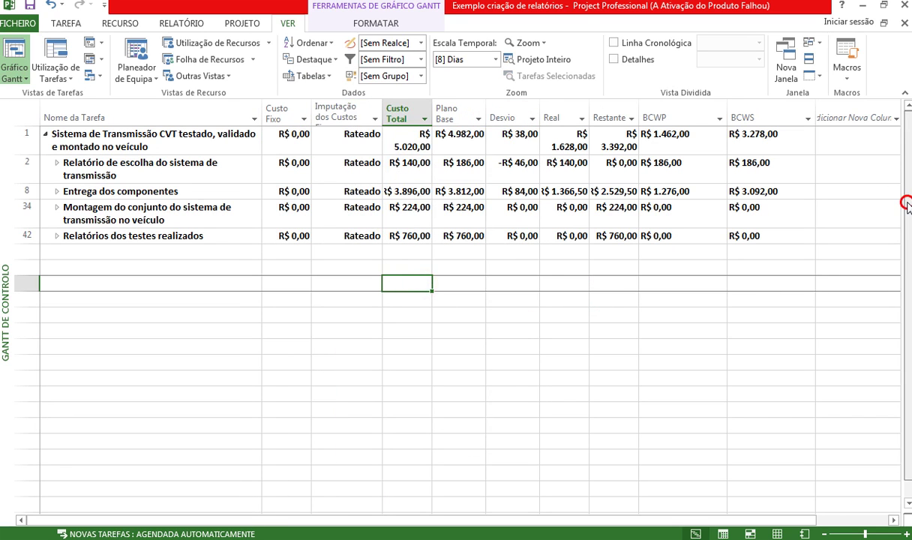
click(202, 363)
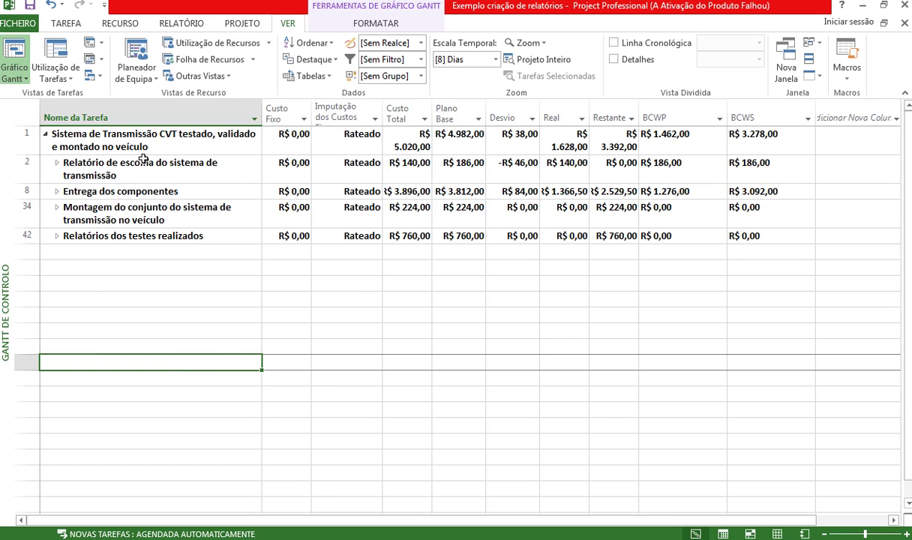
Hide the empty Adicionar Nova Coluna column at the end of the cost table
drag(889, 168, 905, 177)
right_click(851, 114)
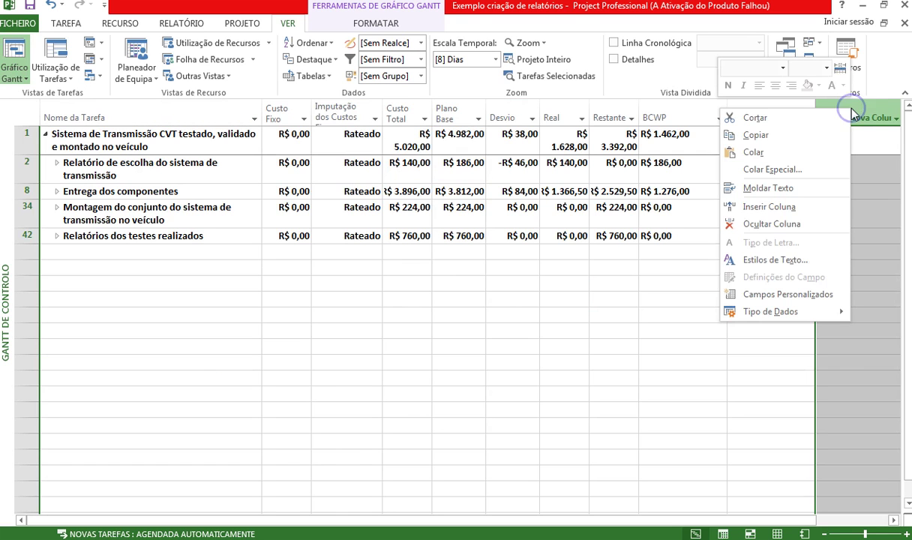
click(794, 224)
click(352, 372)
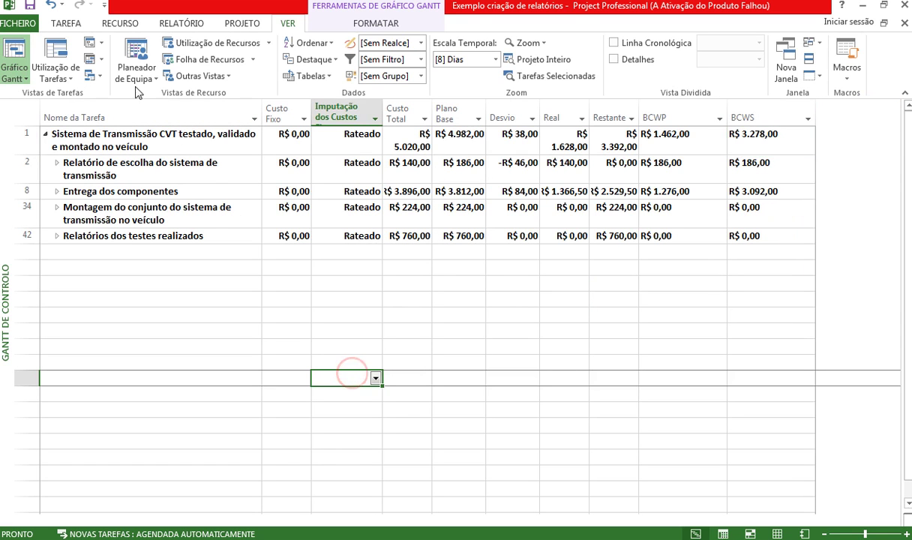
Copy the cost table as an image for the screen, with the rows on screen and the time scale as shown
click(73, 24)
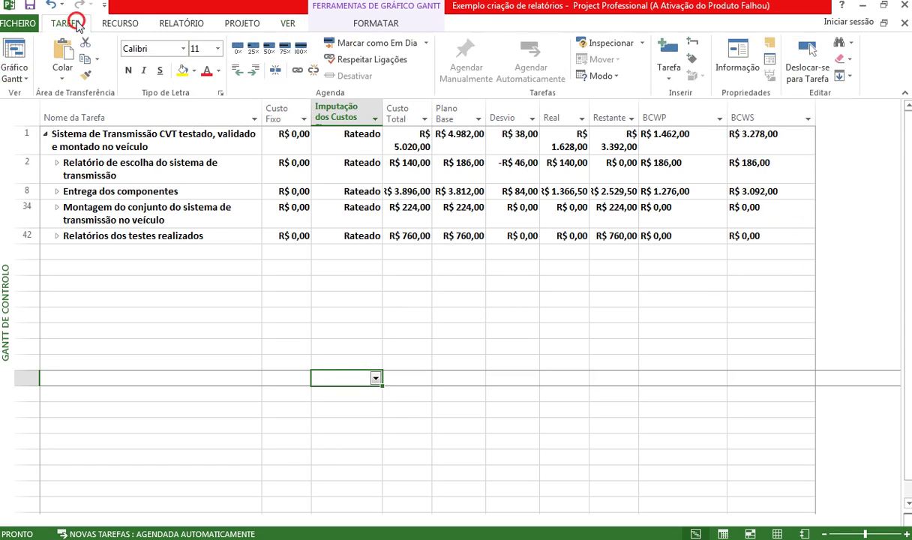
click(97, 59)
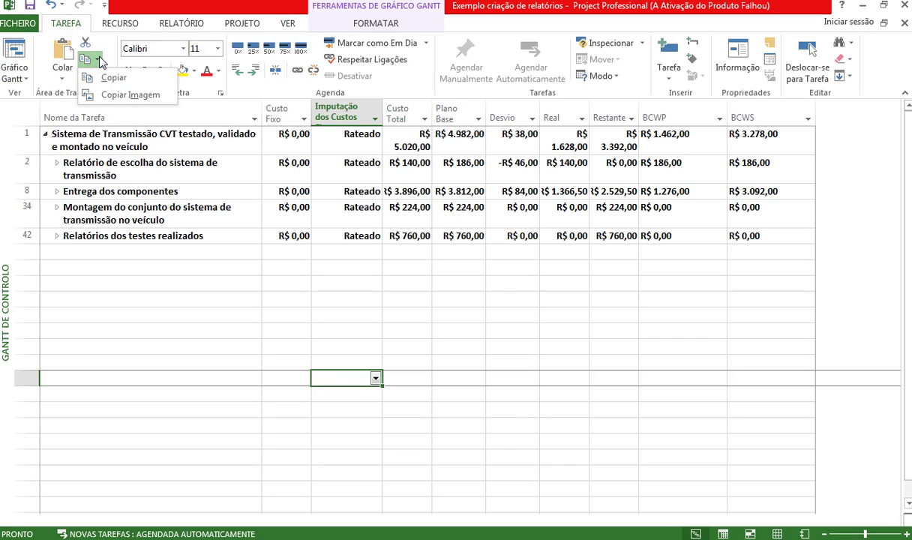
click(120, 95)
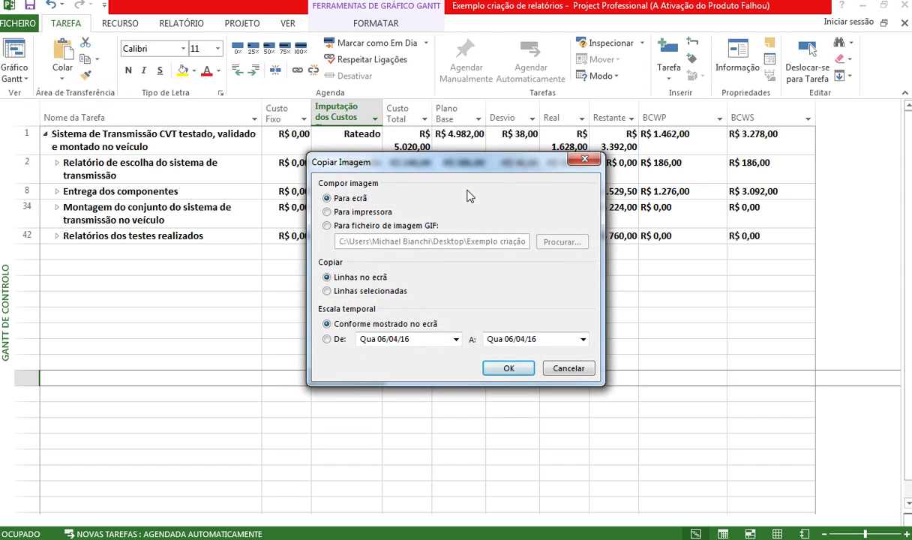
mouse_move(466, 160)
mouse_down()
mouse_move(447, 151)
mouse_move(465, 166)
mouse_up()
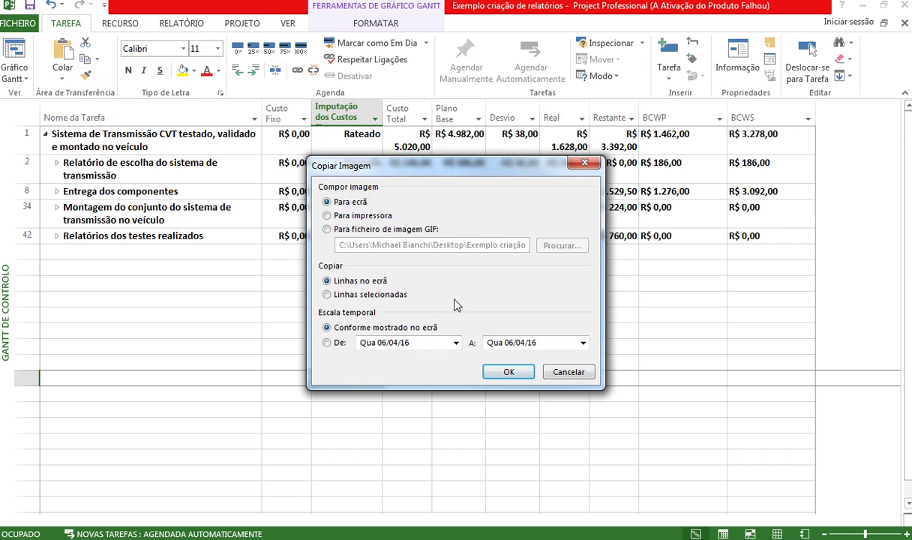
click(509, 373)
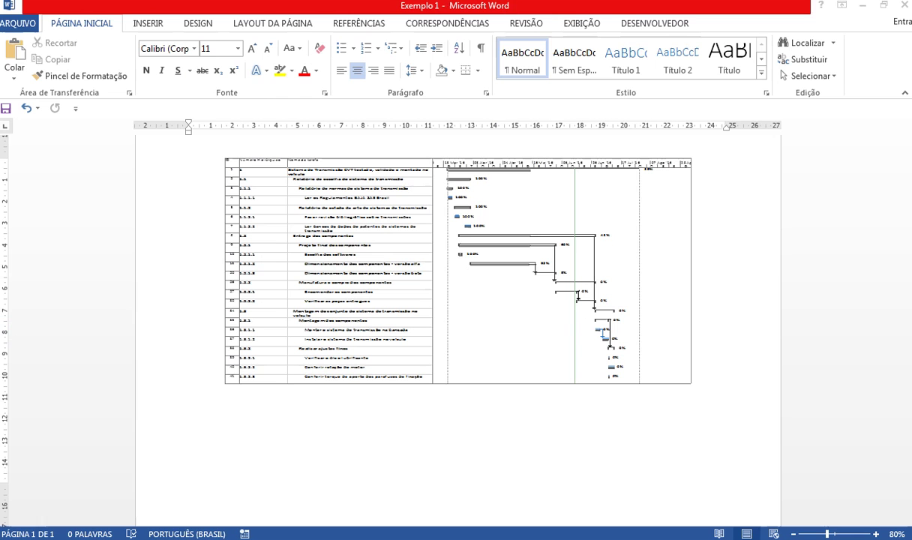
Switch to the Exemplo 1 document in Word and paste the cost table image below the Gantt image
click(403, 426)
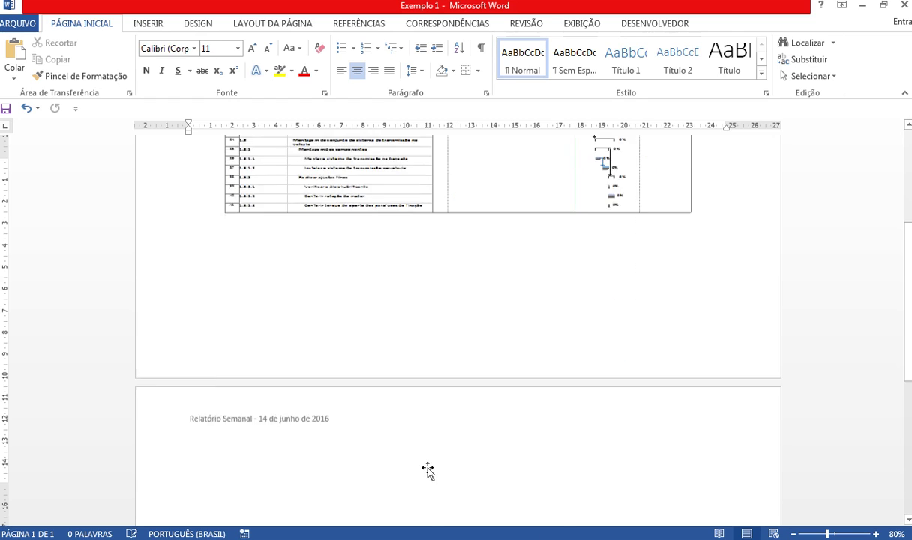
click(687, 442)
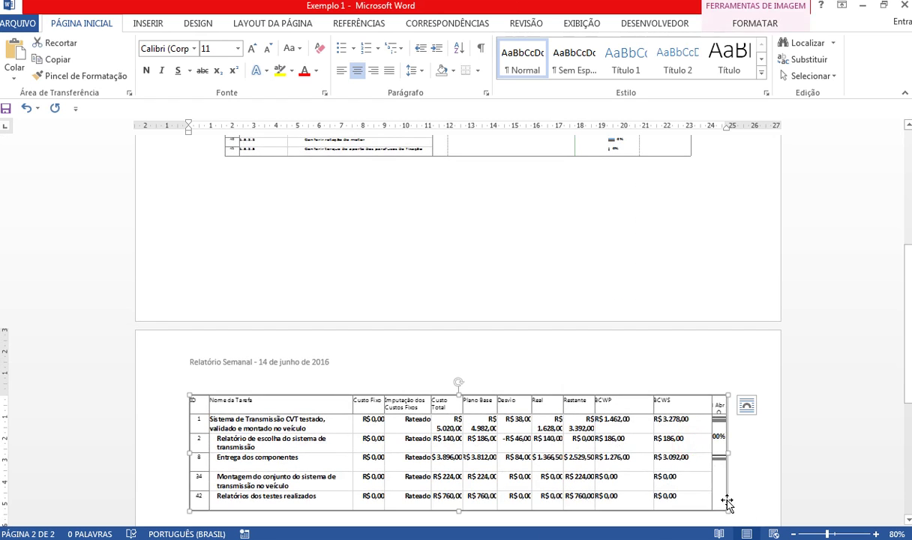
Shrink the cost table image to about 15 cm wide so it fits on the first page, and left-align it
drag(726, 510, 780, 520)
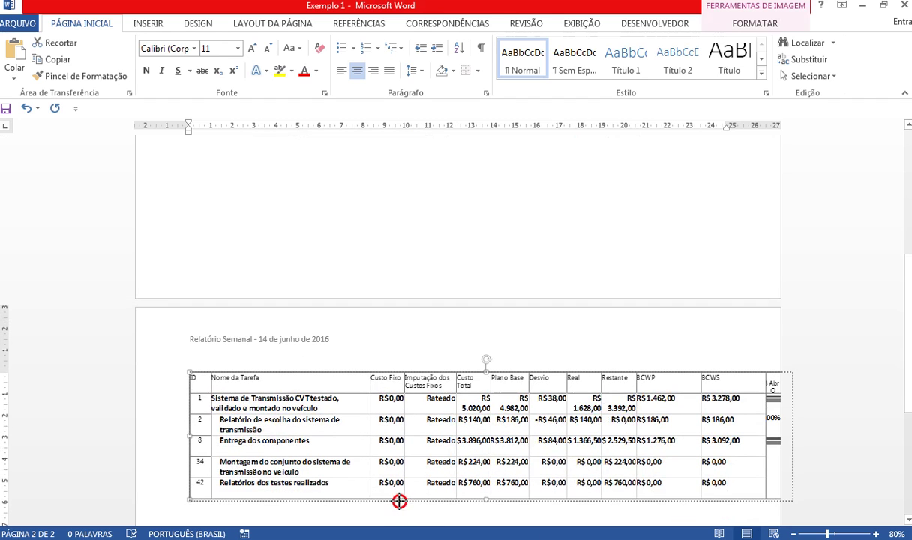
drag(365, 466, 359, 443)
scroll(449, 427, down, 1)
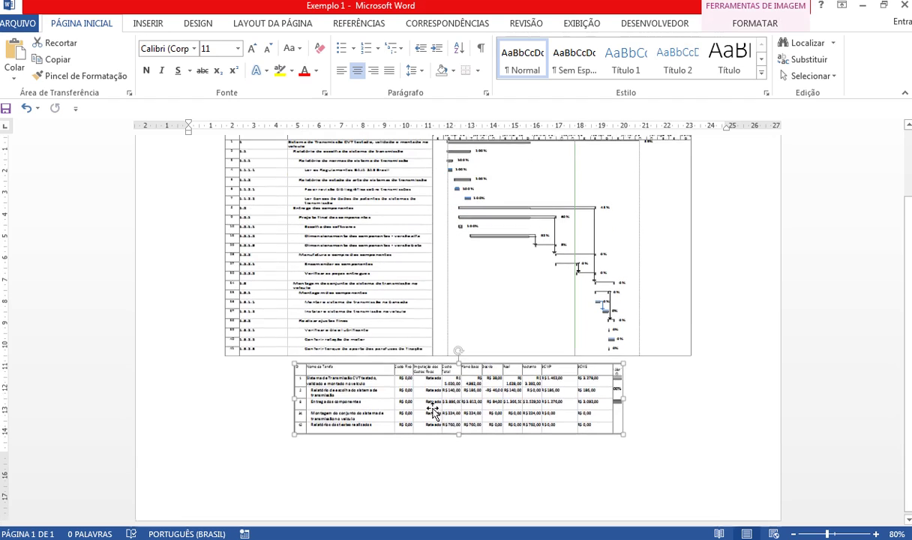
drag(405, 398, 266, 404)
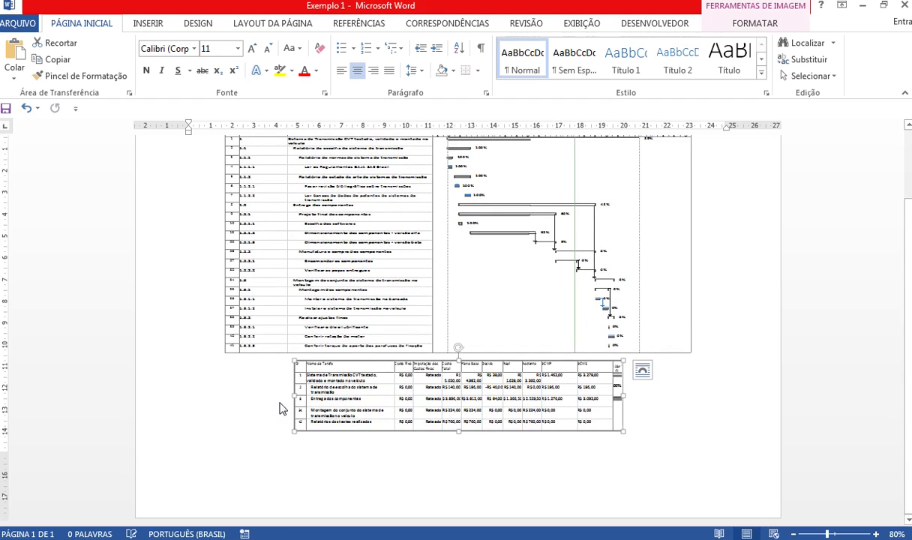
click(341, 71)
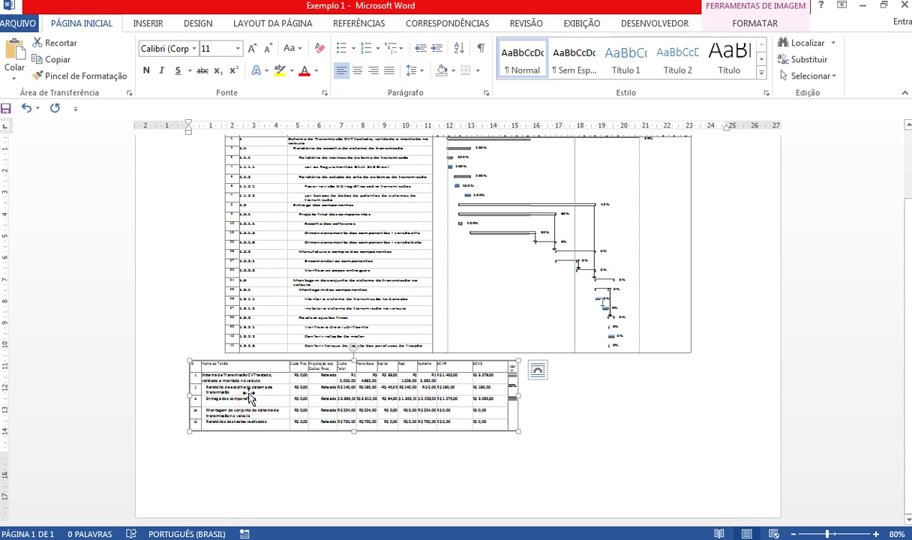
Widen the Gantt image to about 24 cm so it nearly fills the space between the page margins
click(261, 337)
drag(222, 241, 186, 241)
click(545, 389)
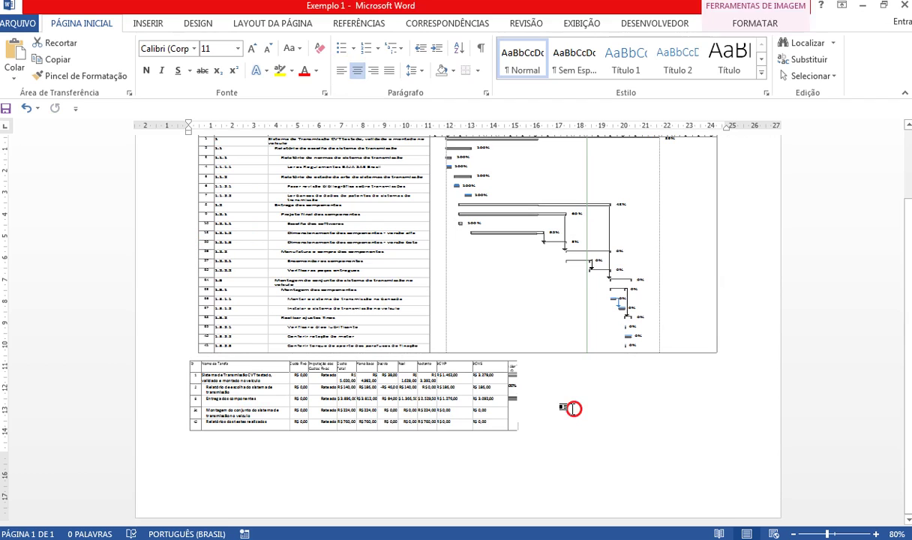
Crop the leftover time-scale strip off the right edge of the cost table image, making it 14.65 cm wide
click(503, 387)
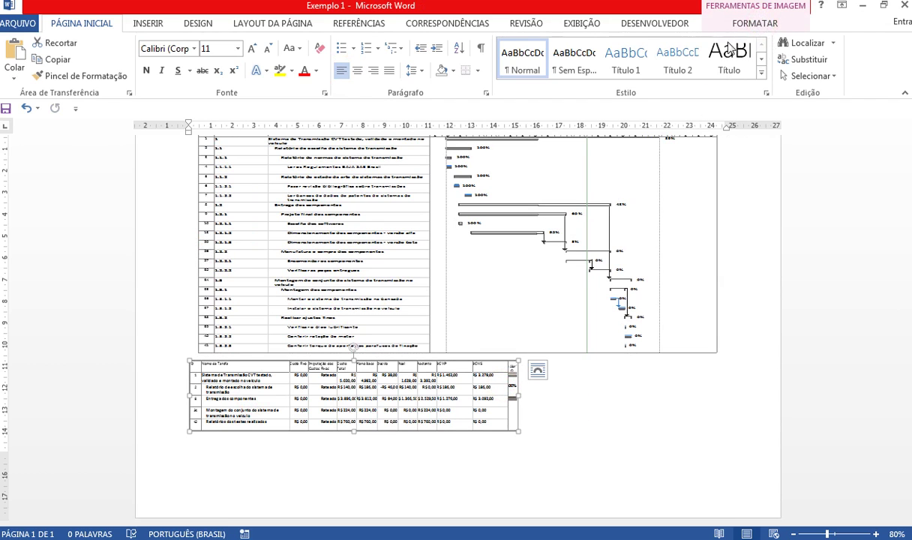
click(754, 24)
click(778, 59)
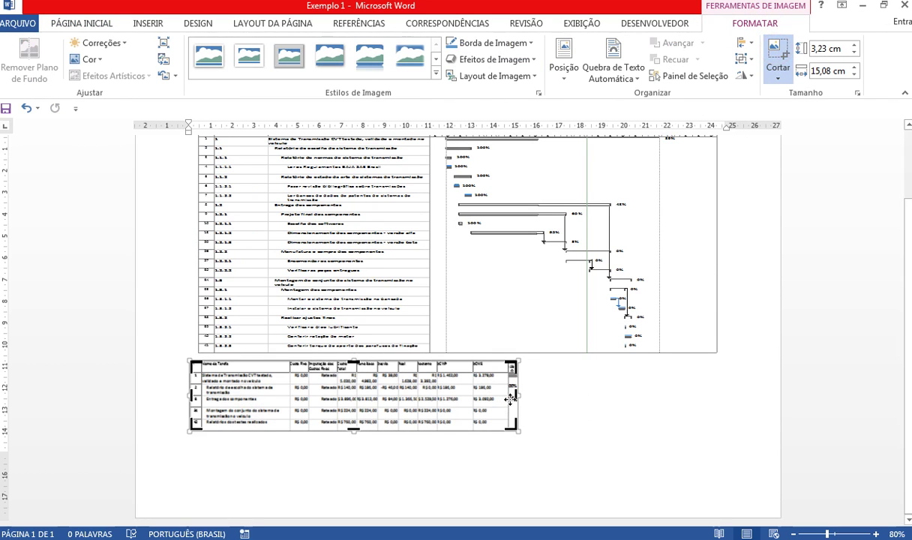
mouse_move(515, 393)
mouse_down()
mouse_move(486, 375)
mouse_move(509, 396)
mouse_up()
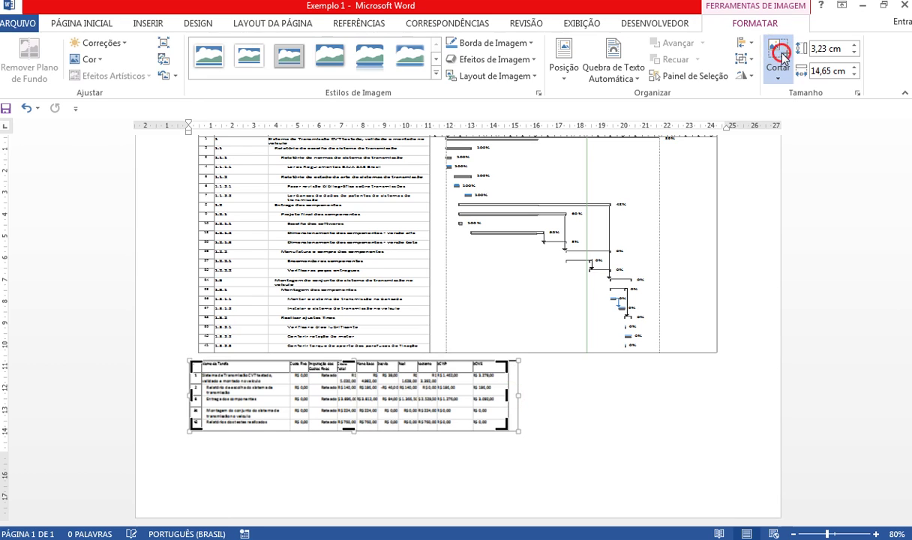
key(Escape)
click(531, 402)
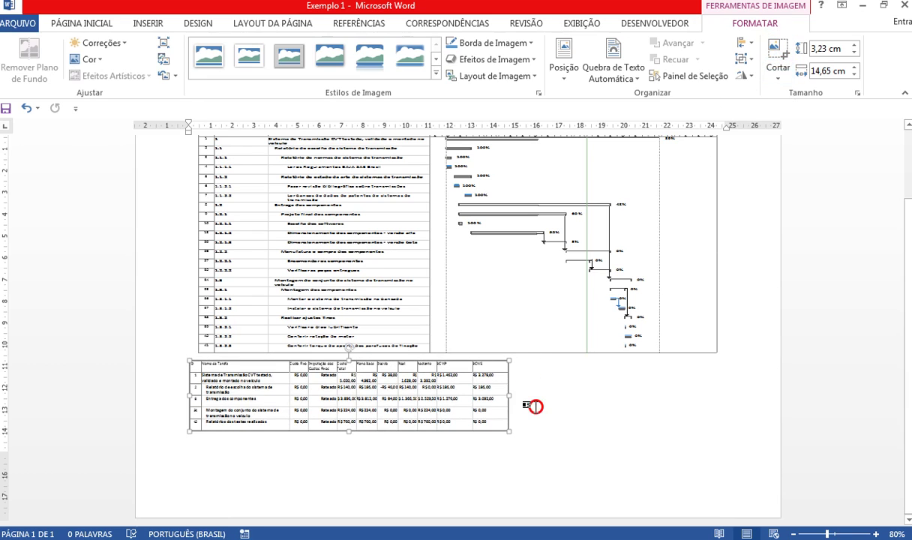
scroll(555, 396, up, 2)
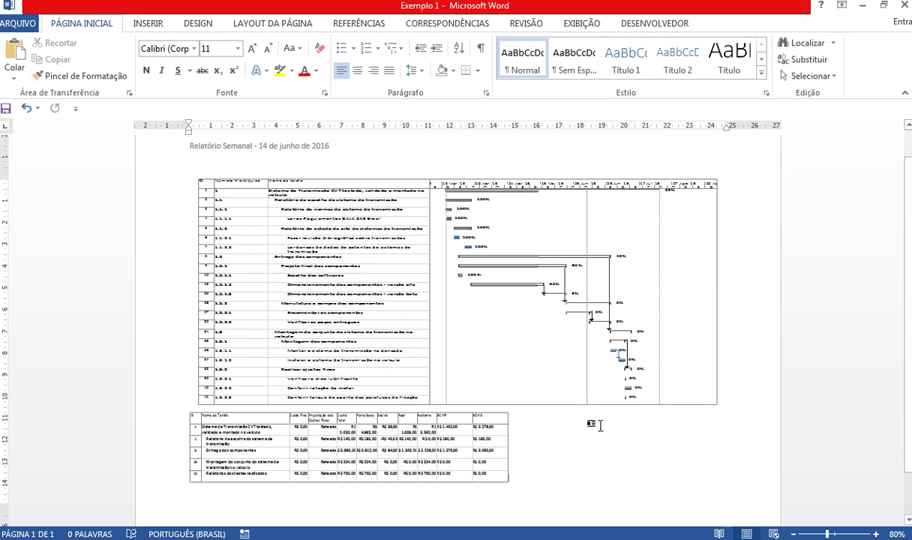
Insert a table with one column and two rows below the cost table image
click(533, 431)
click(148, 28)
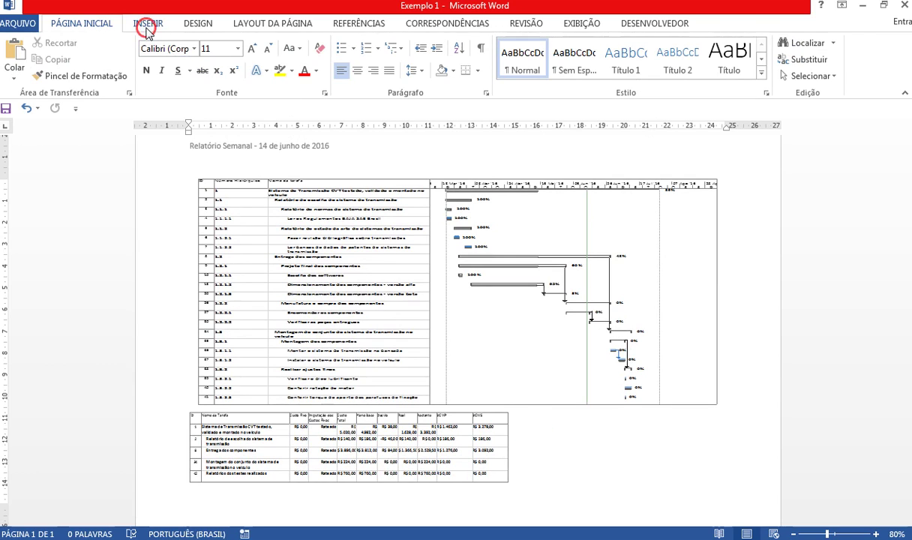
click(111, 67)
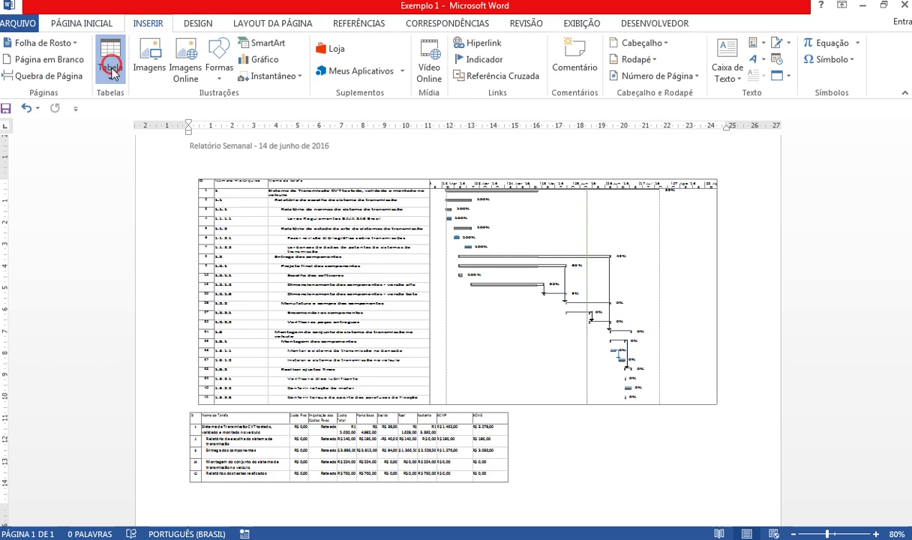
click(108, 129)
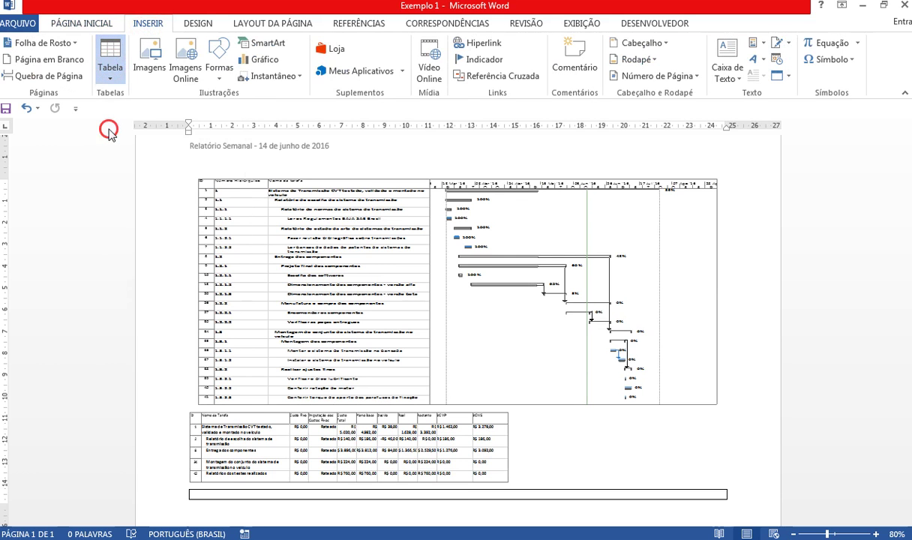
Resize the new table to about 7.6 cm wide with taller rows, and move it to the right of the cost table image
scroll(772, 259, down, 4)
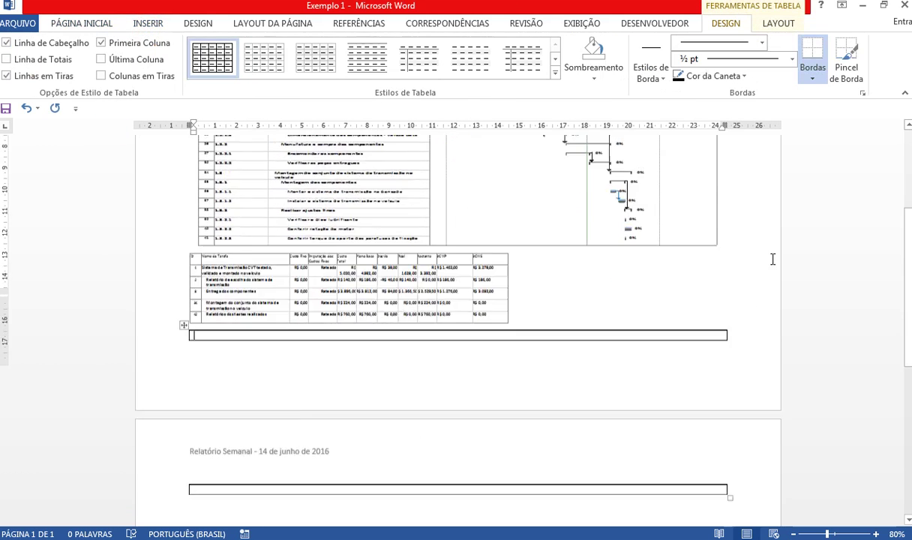
scroll(772, 258, down, 1)
drag(730, 450, 353, 297)
click(345, 440)
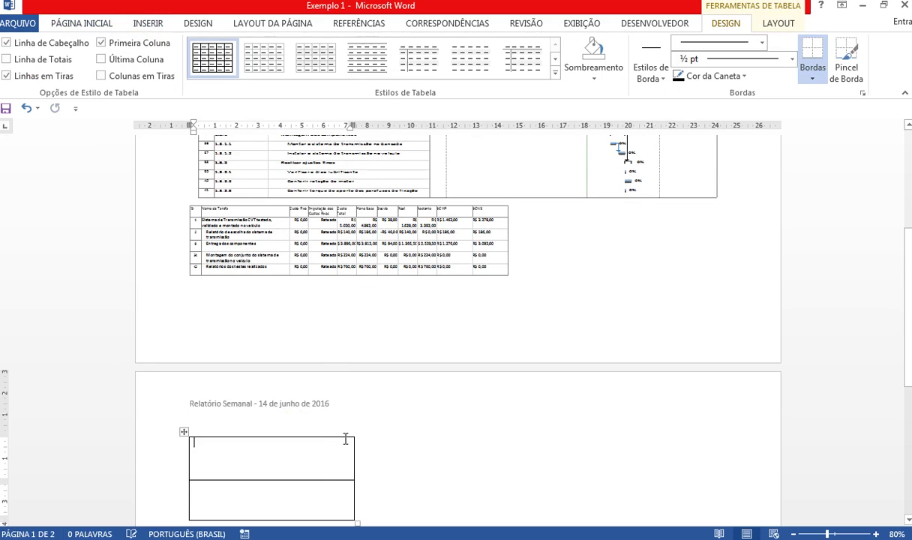
drag(183, 432, 515, 197)
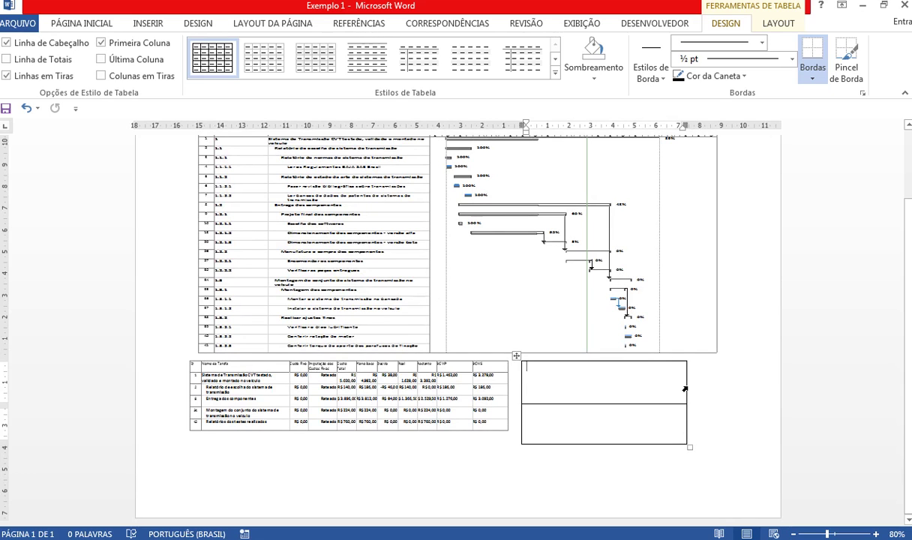
Widen the two-row table to about 8.8 cm so its right edge nearly lines up with the Gantt image
double_click(683, 385)
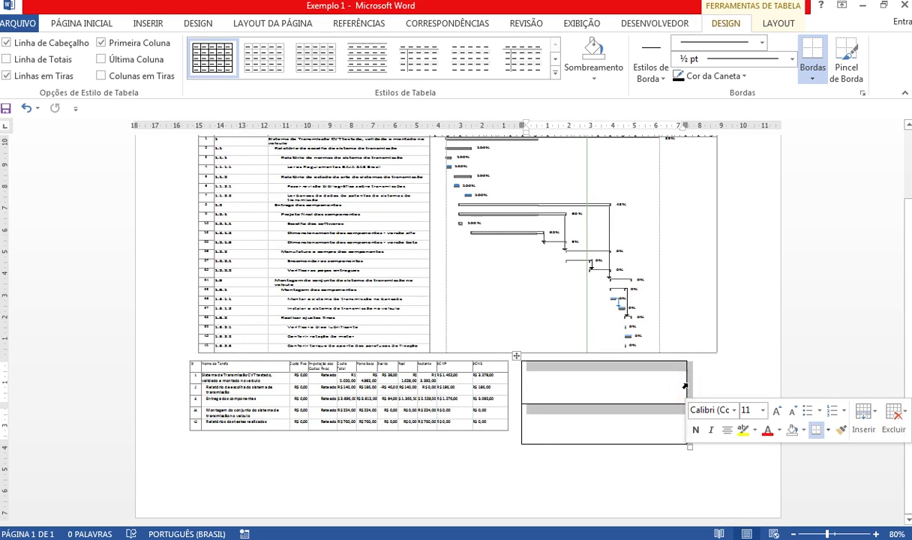
click(669, 382)
double_click(684, 382)
click(685, 383)
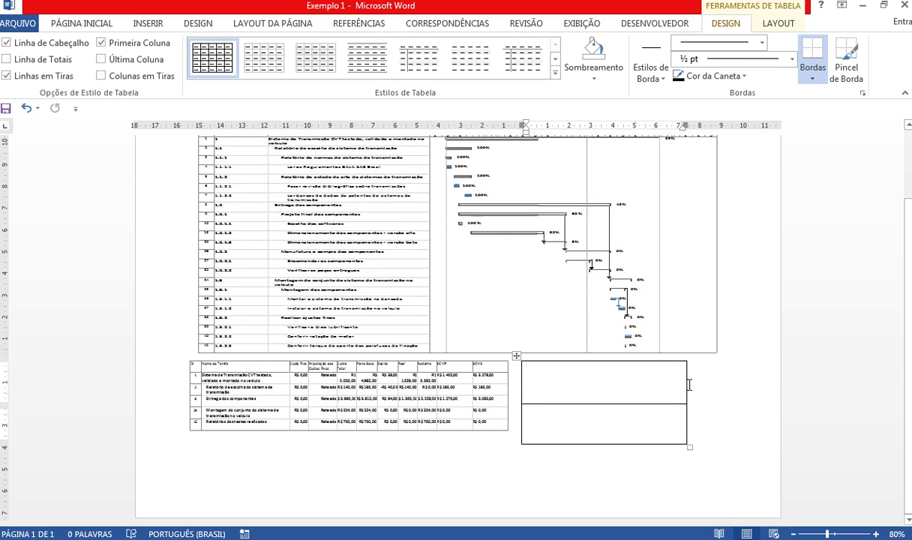
double_click(685, 387)
click(685, 386)
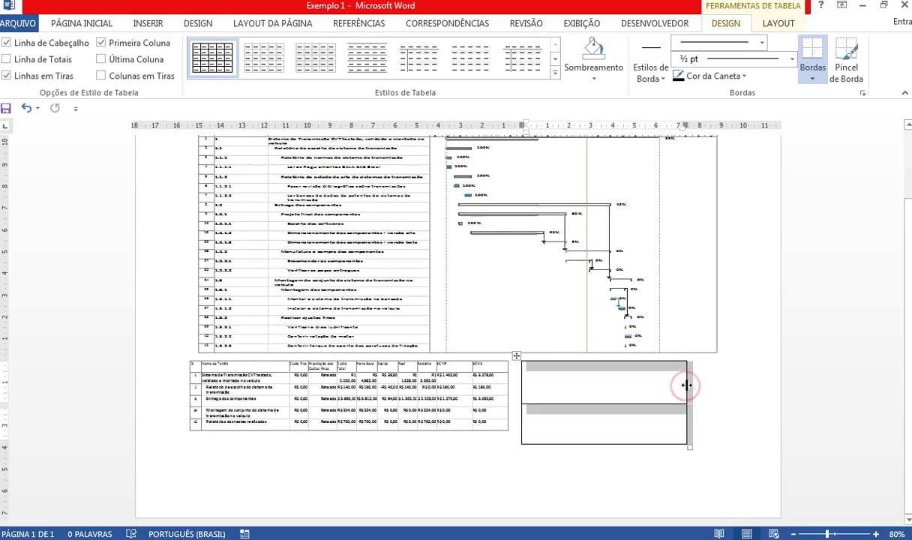
drag(685, 387, 711, 387)
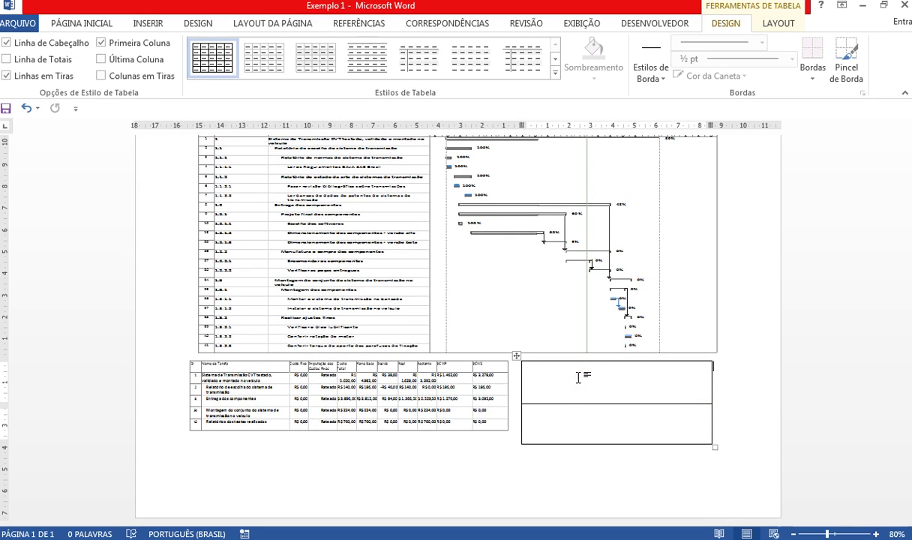
Label the table's upper cell "IMPEDIMENTOS:" and its lower cell "FATOS:"
click(568, 376)
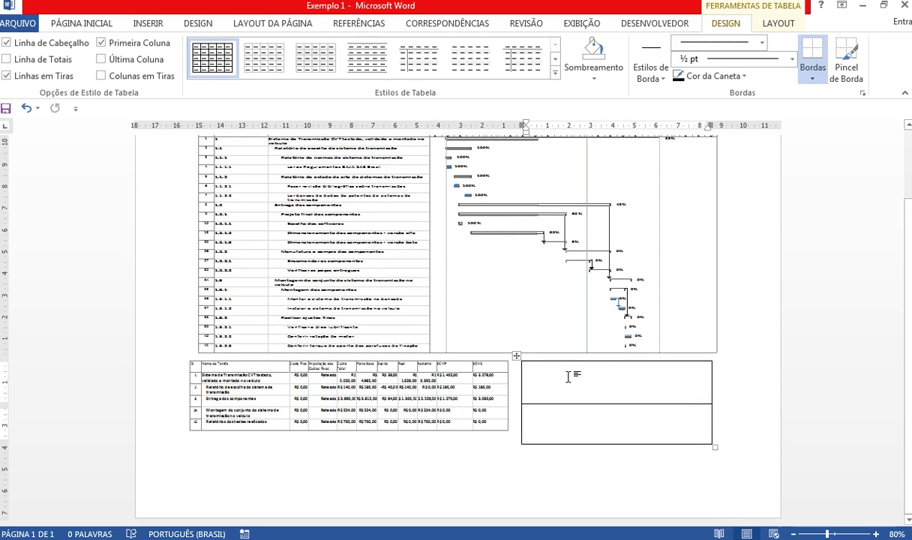
text(IM)
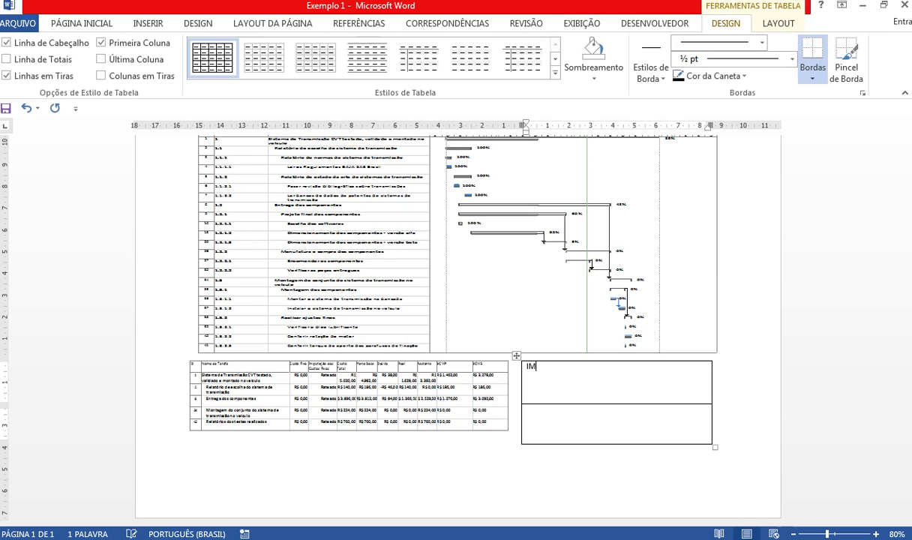
text(PEDIMENTOS:)
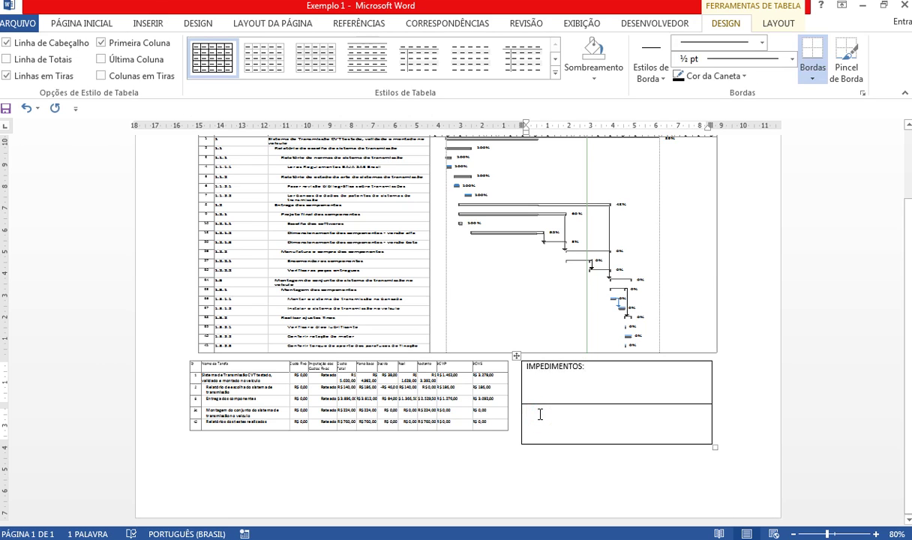
text(FATOS:)
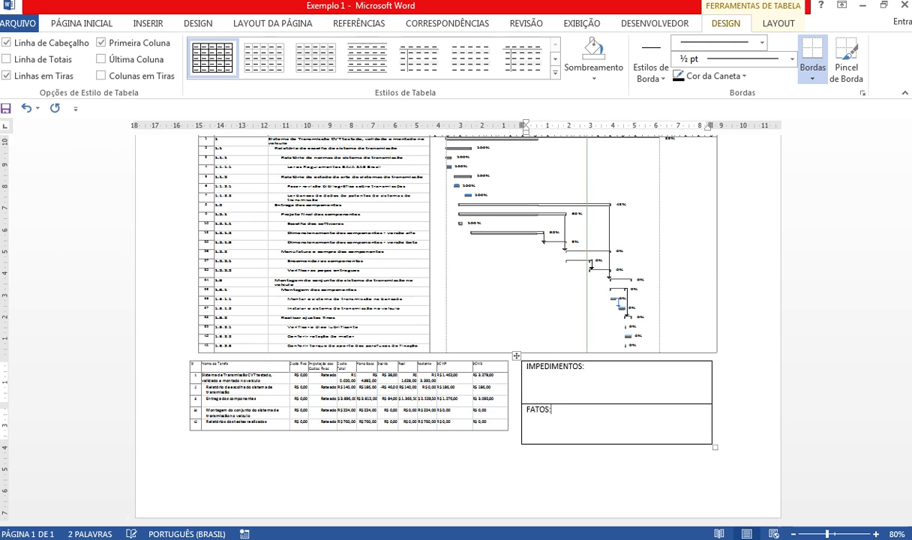
click(456, 452)
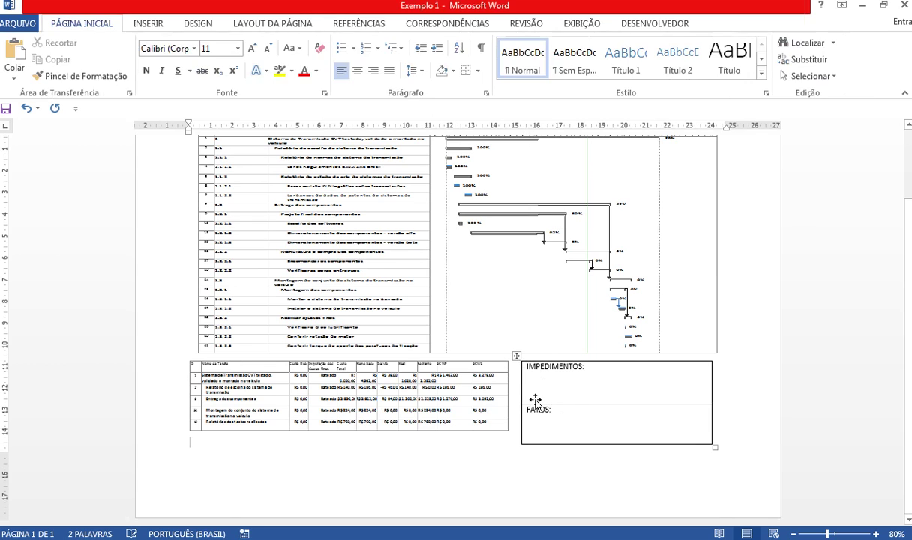
scroll(533, 393, up, 2)
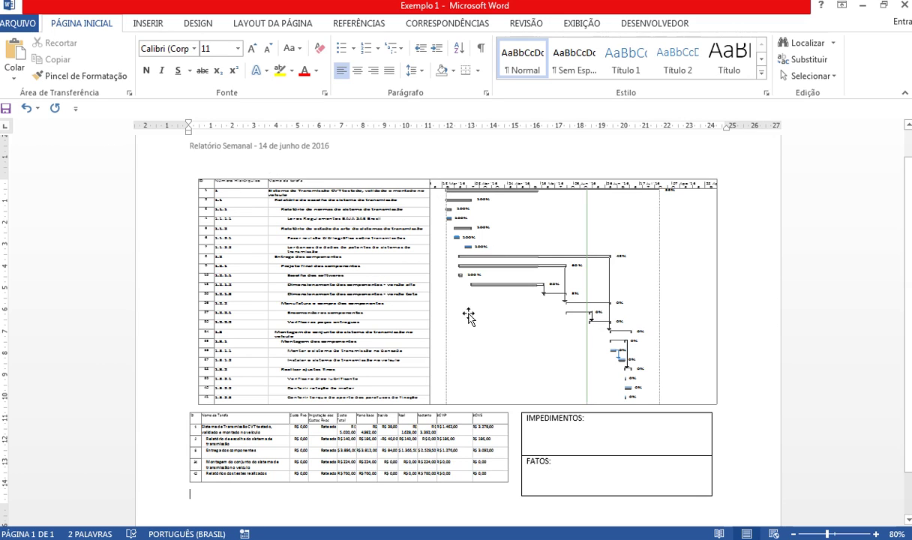
Switch to Project, open the Descrição Geral de Recursos report and look over its charts and resource table
click(505, 538)
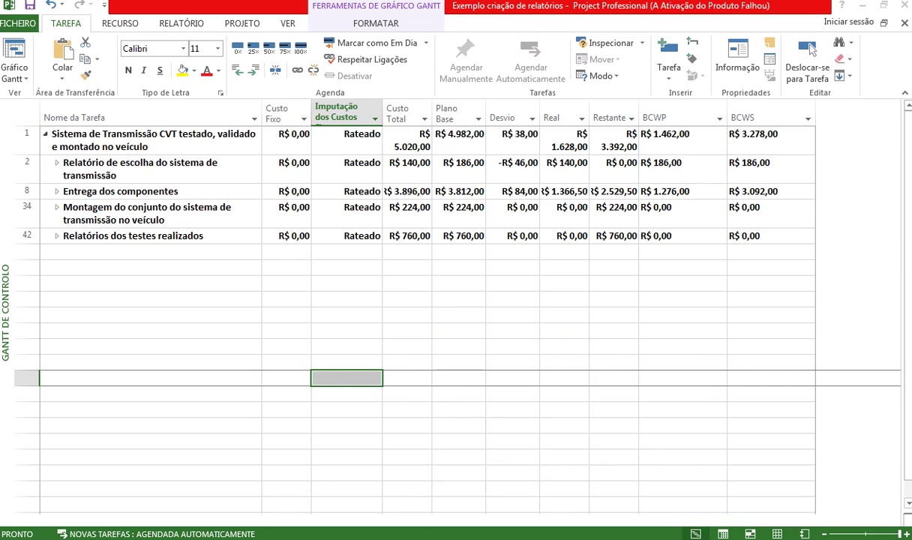
click(186, 23)
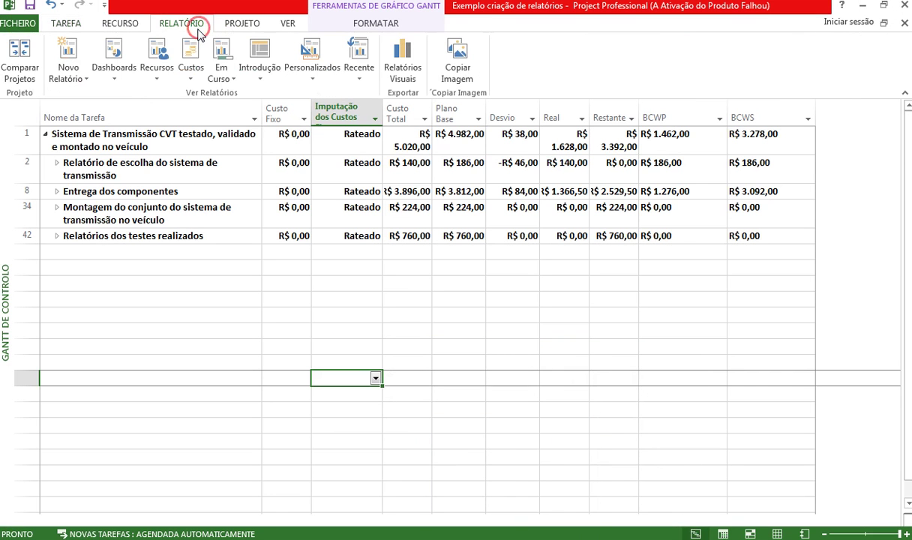
click(154, 74)
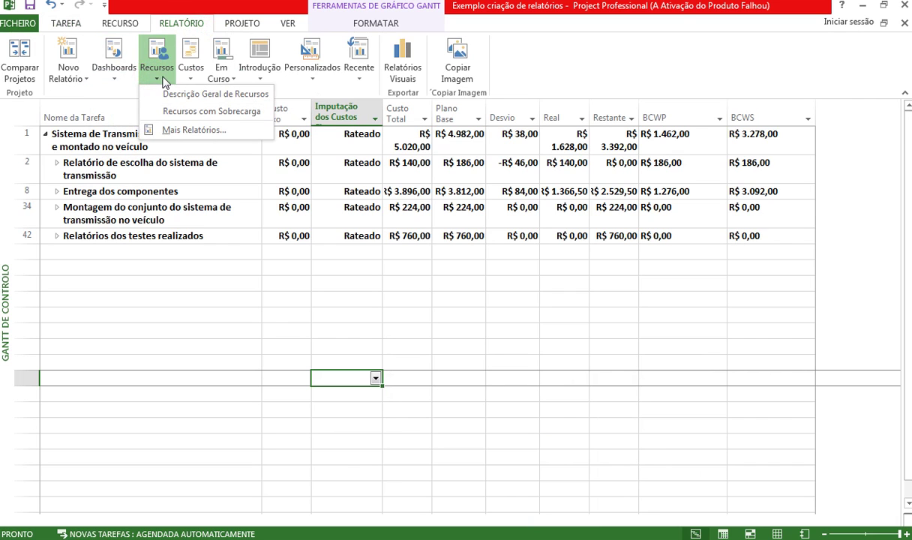
click(174, 94)
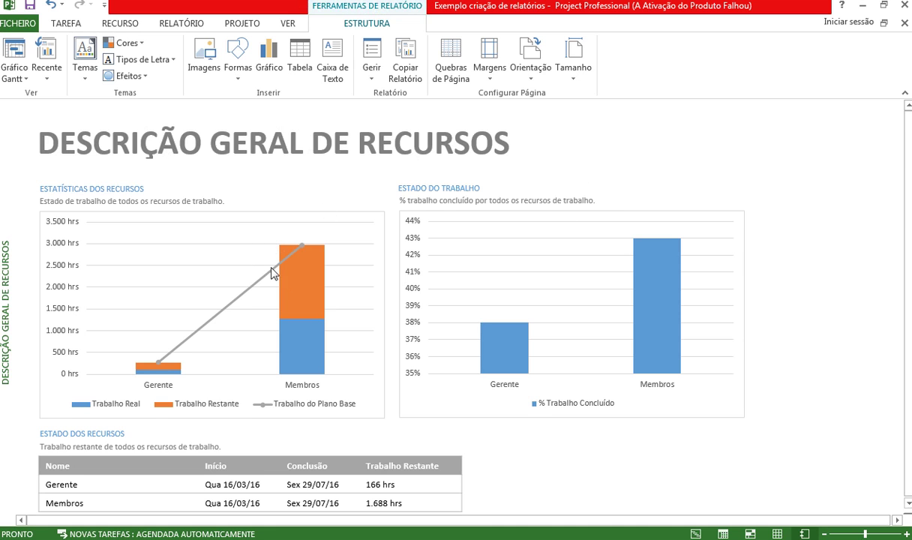
scroll(272, 268, down, 3)
scroll(235, 332, up, 1)
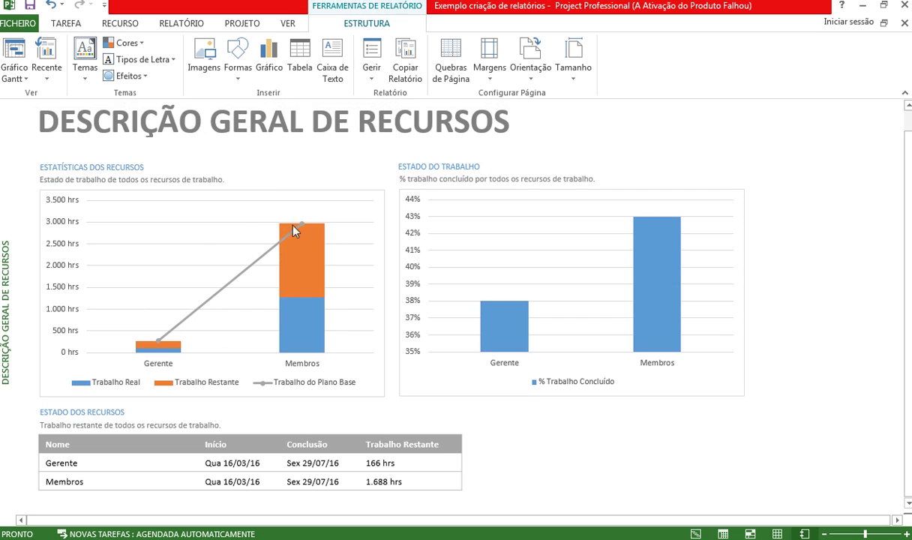
Open the cost report Relatório de Valor Ganho and examine its earned value and variance charts
click(192, 25)
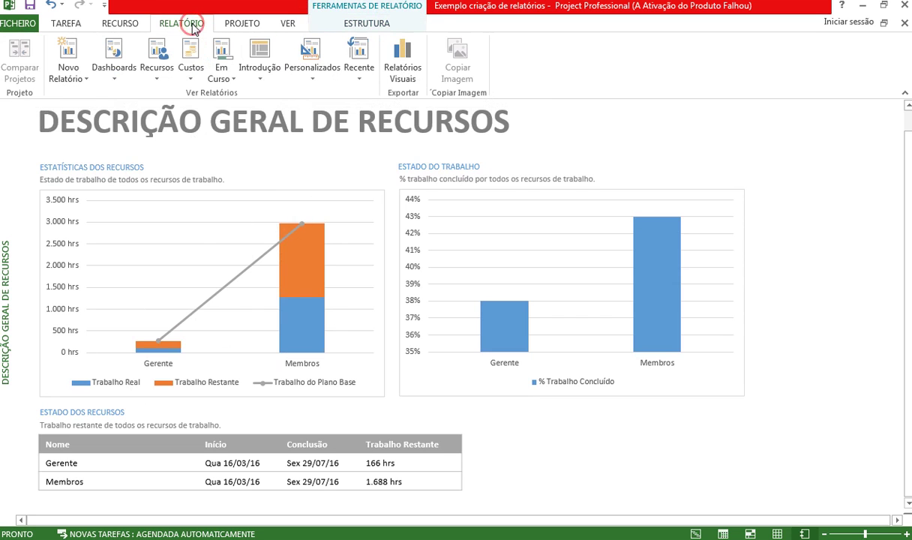
click(187, 70)
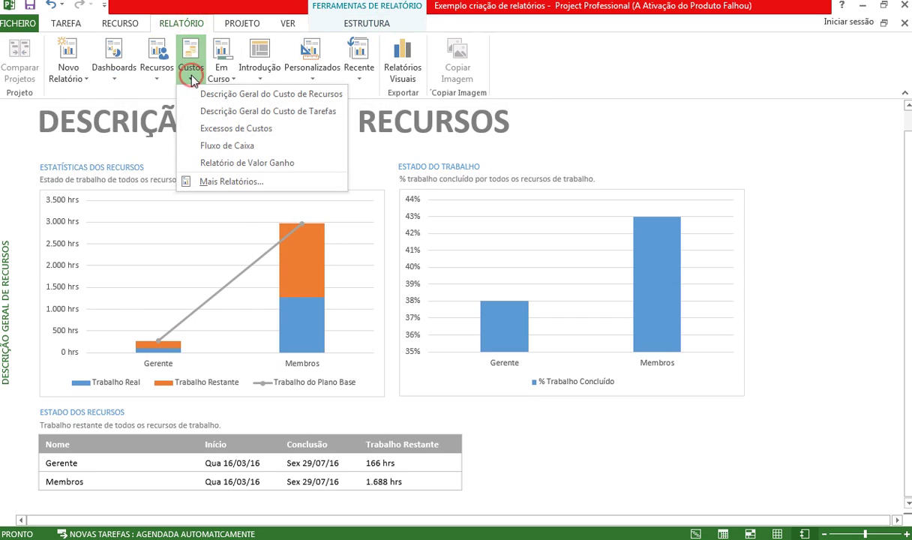
click(248, 164)
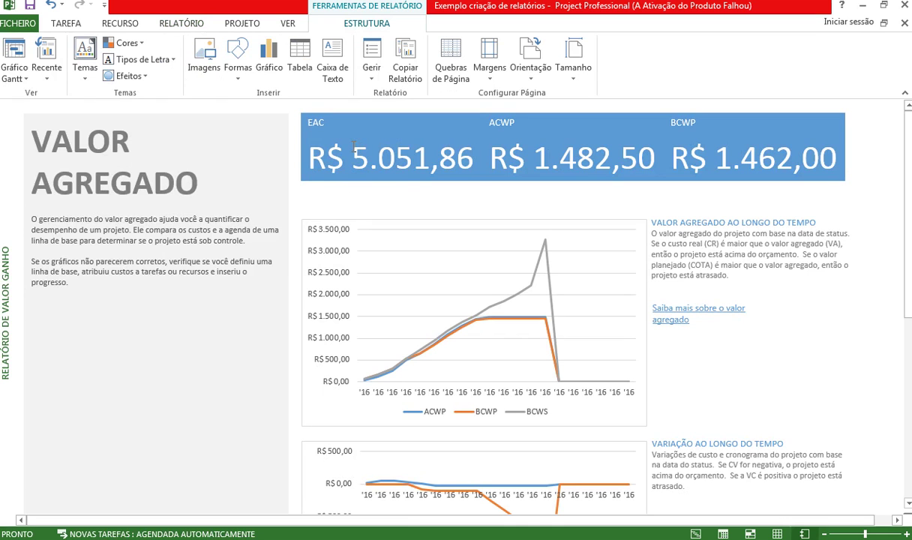
scroll(389, 209, down, 4)
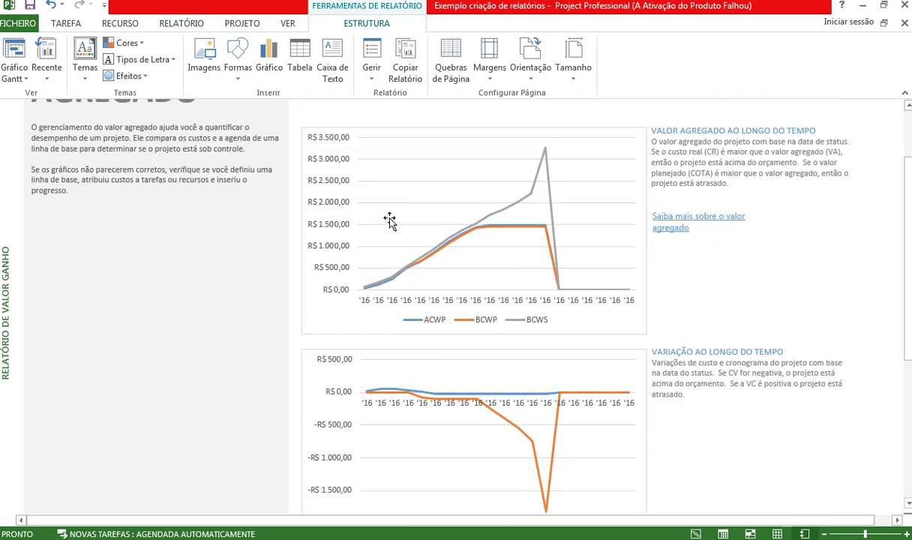
scroll(396, 235, down, 2)
scroll(396, 231, up, 4)
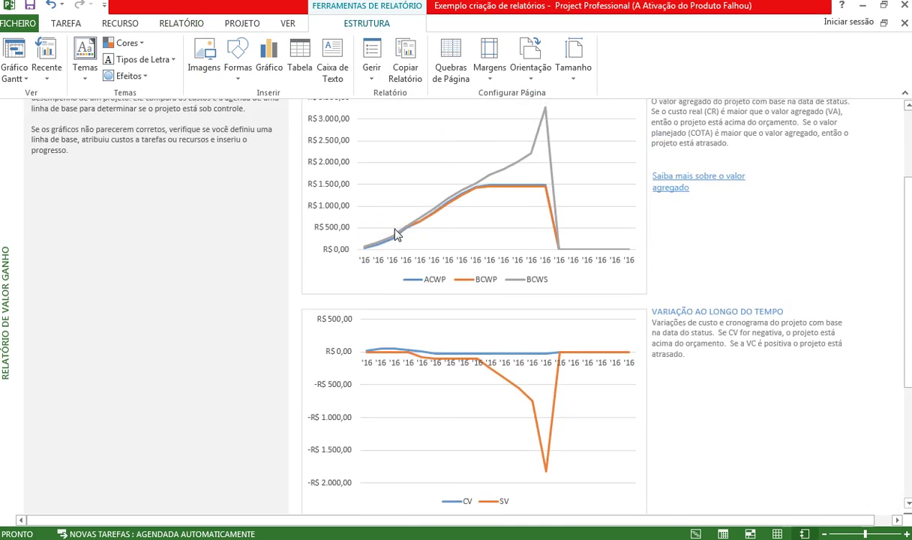
click(162, 24)
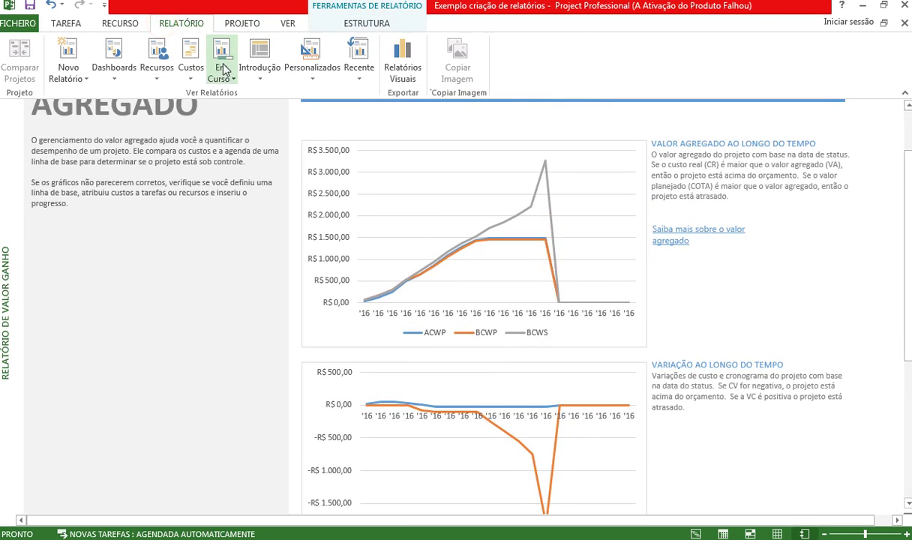
click(237, 296)
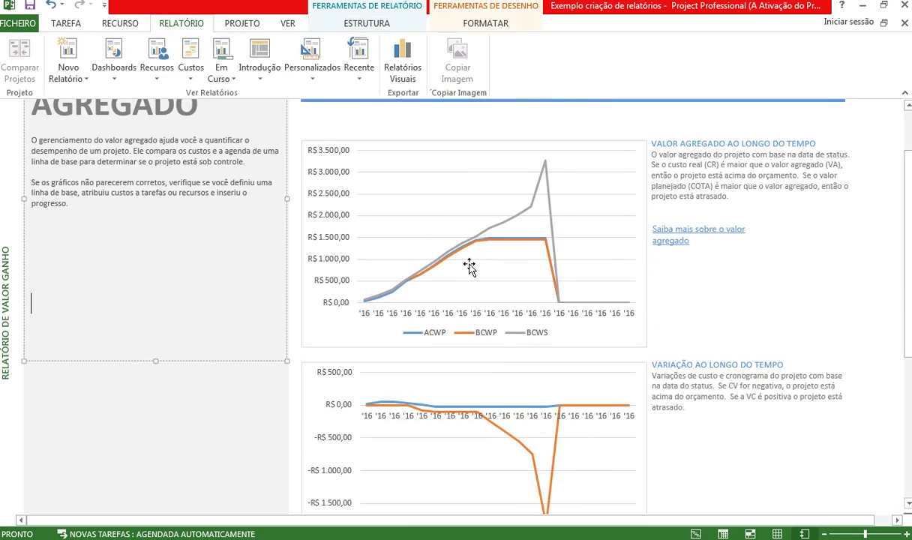
drag(901, 198, 898, 123)
click(300, 105)
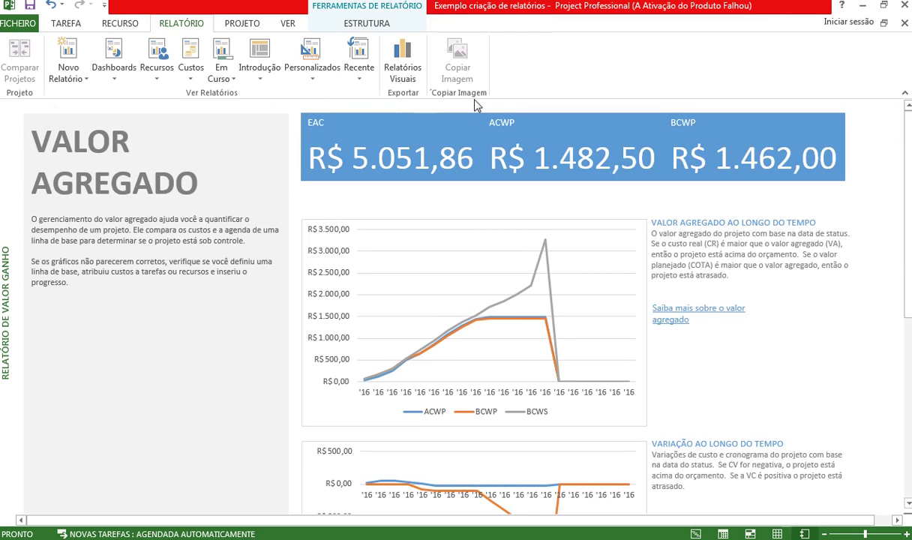
Copy the complete earned value report with the Copiar Relatório command
click(362, 28)
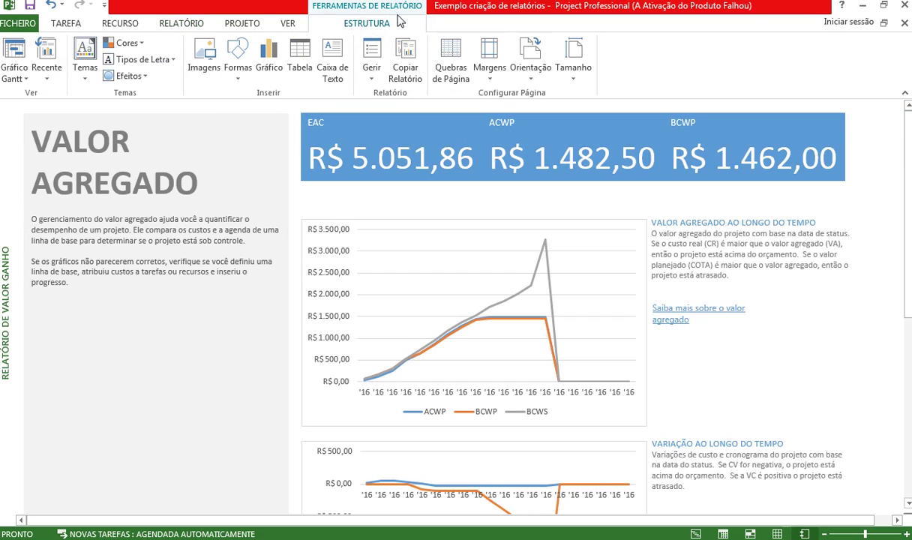
click(410, 78)
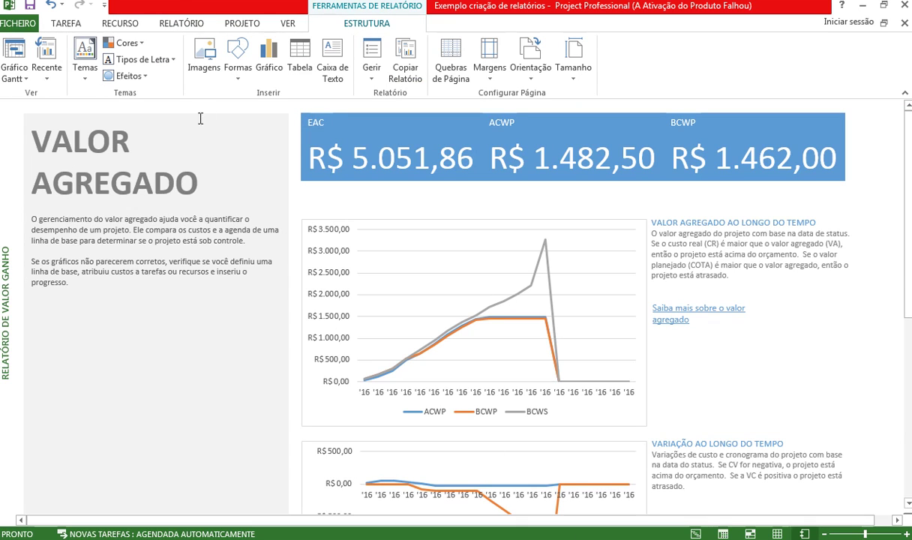
click(179, 25)
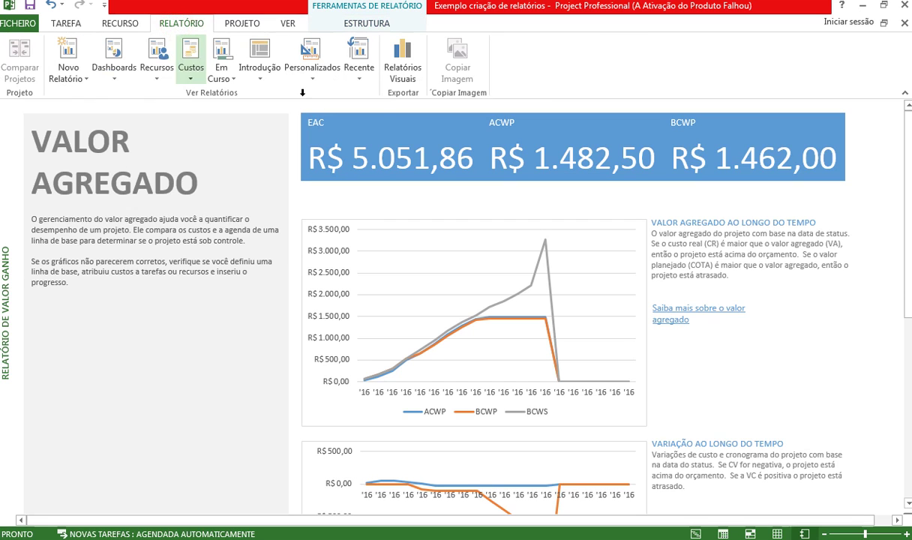
Open the visual reports and look through the templates by category, finishing with the list of all templates
click(403, 72)
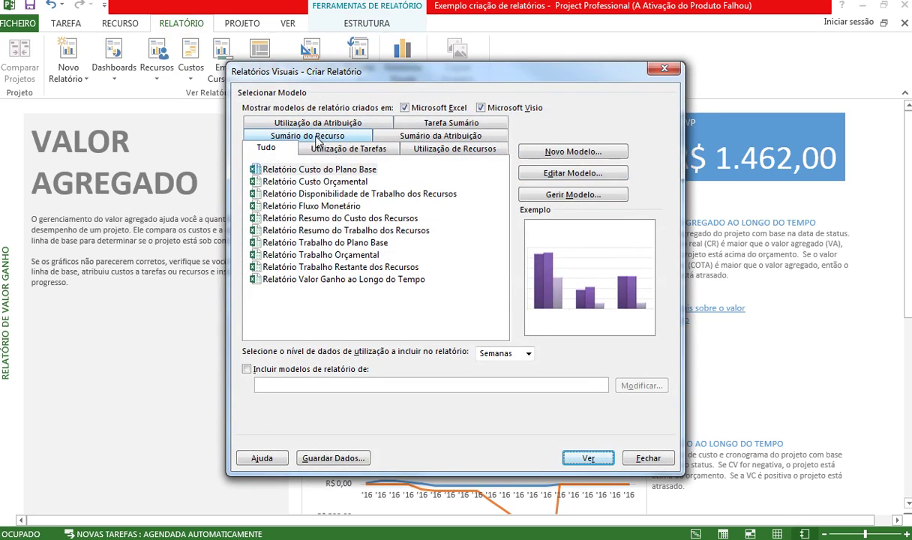
click(317, 140)
click(319, 122)
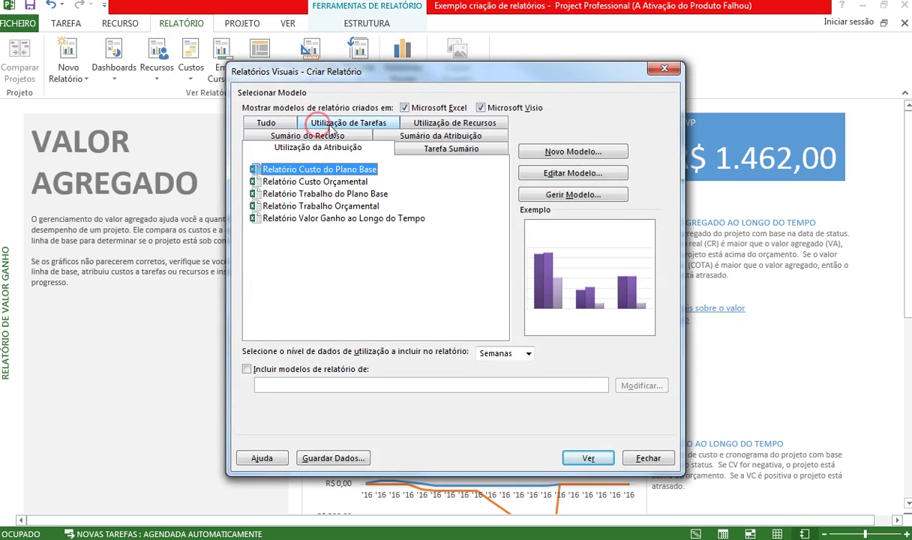
click(439, 149)
click(431, 135)
click(455, 122)
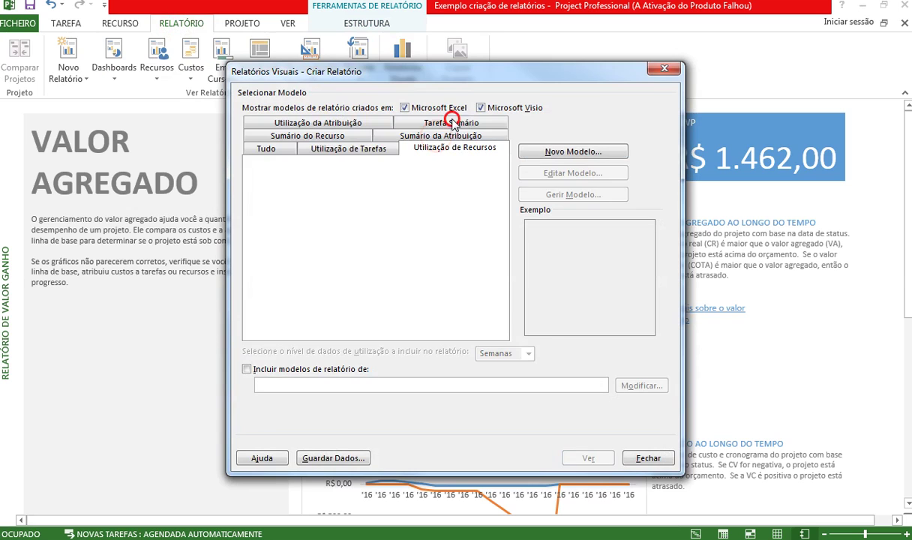
click(357, 150)
click(265, 147)
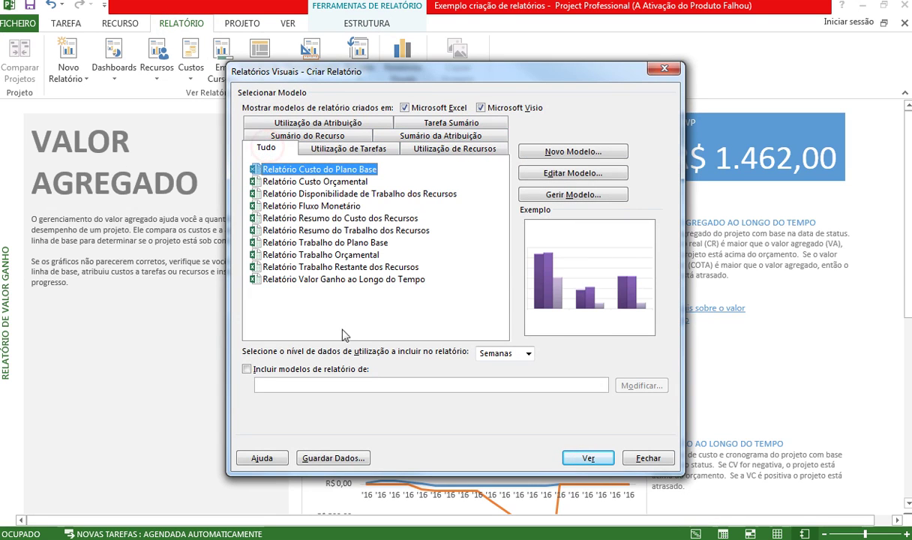
Generate the Relatório Valor Ganho ao Longo do Tempo visual report in Excel with usage data by Semanas
click(316, 279)
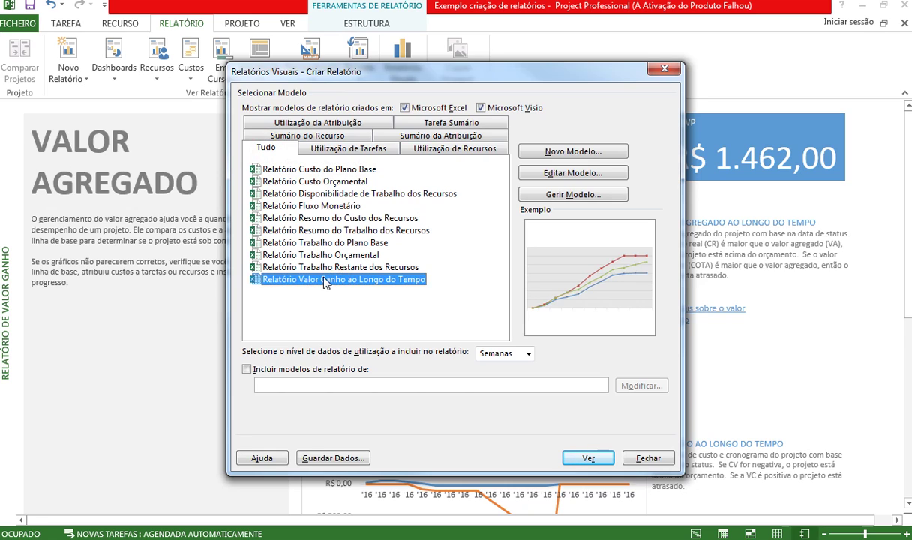
click(528, 353)
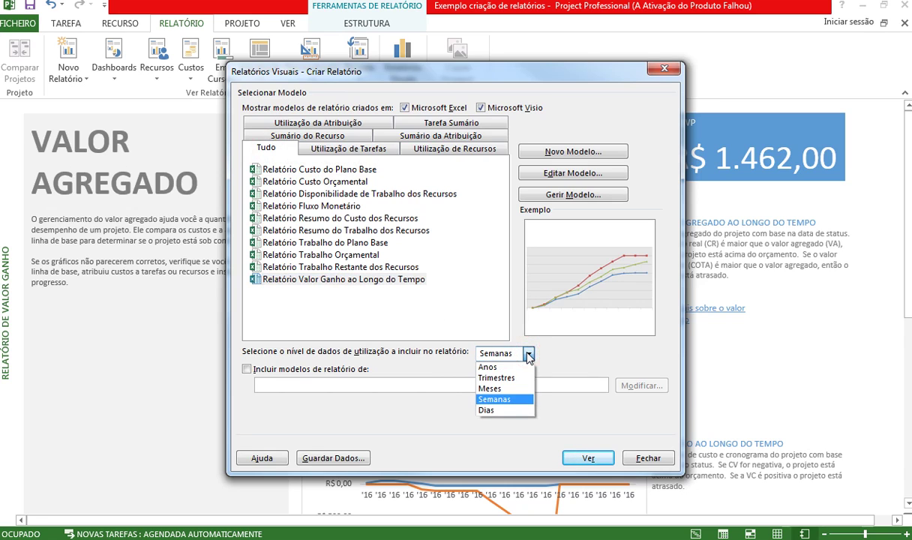
click(510, 403)
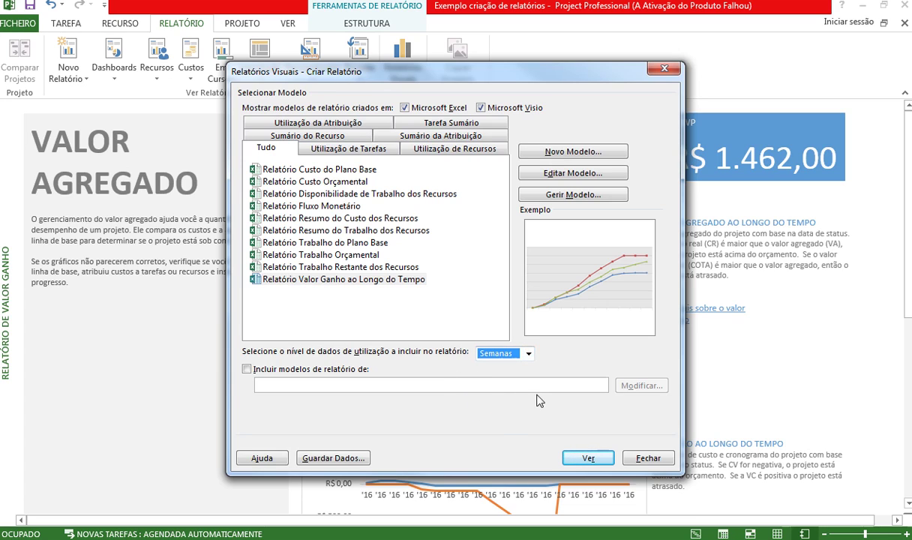
click(588, 459)
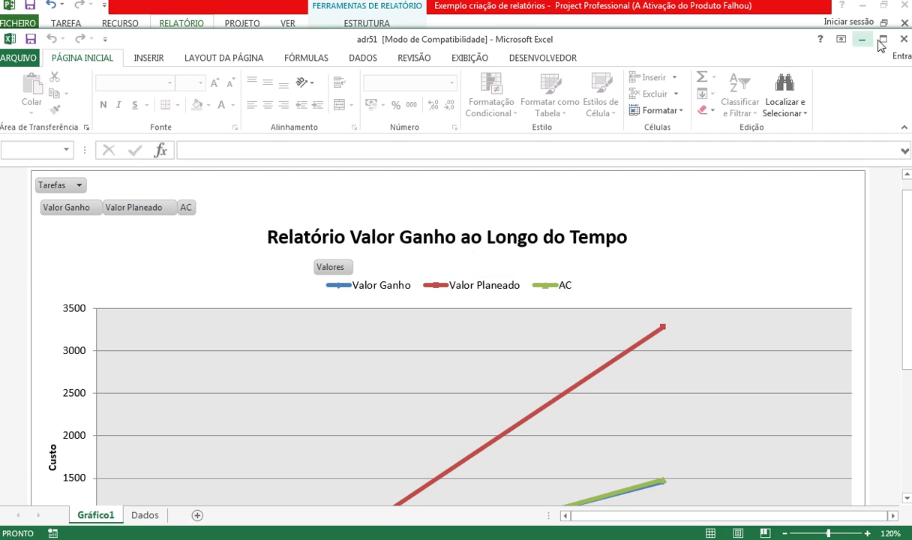
Maximize the Excel workbook and show the whole earned value chart at 70% zoom
click(882, 40)
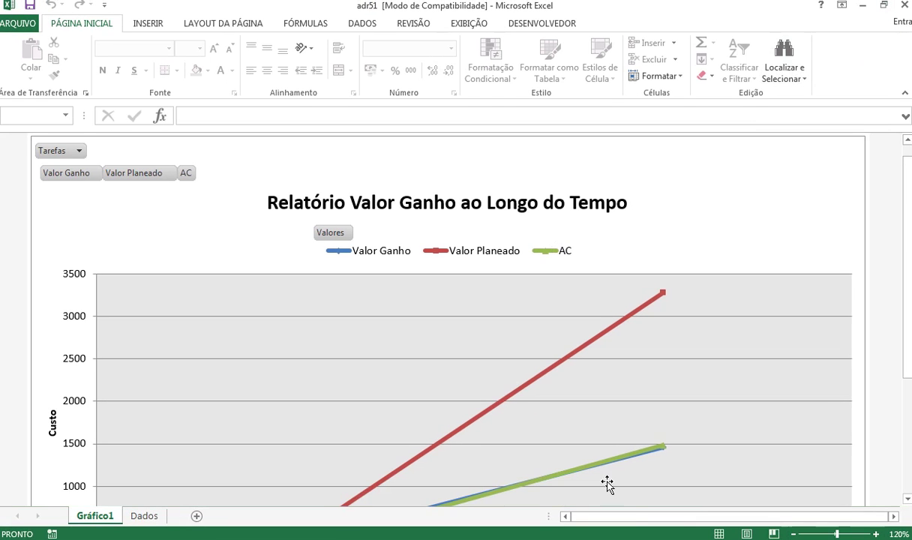
click(793, 534)
click(794, 533)
click(794, 534)
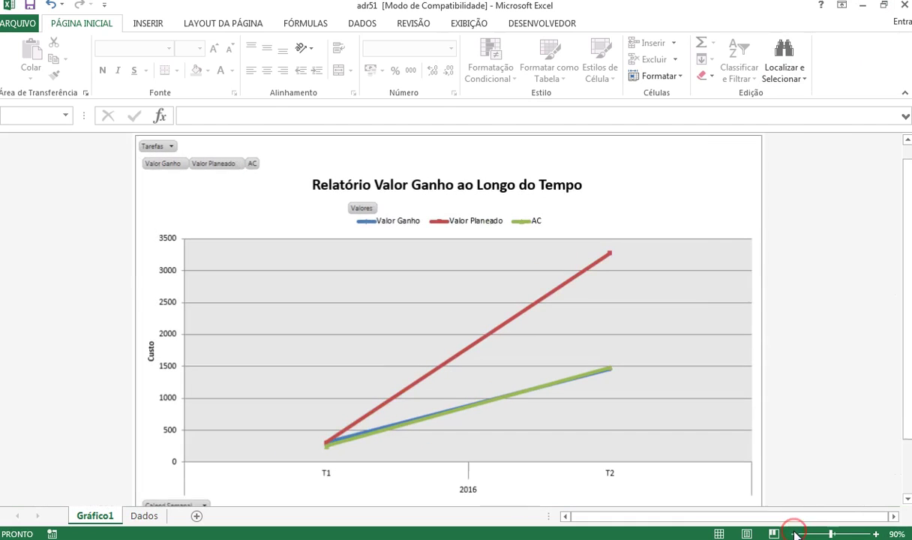
click(795, 534)
click(795, 534)
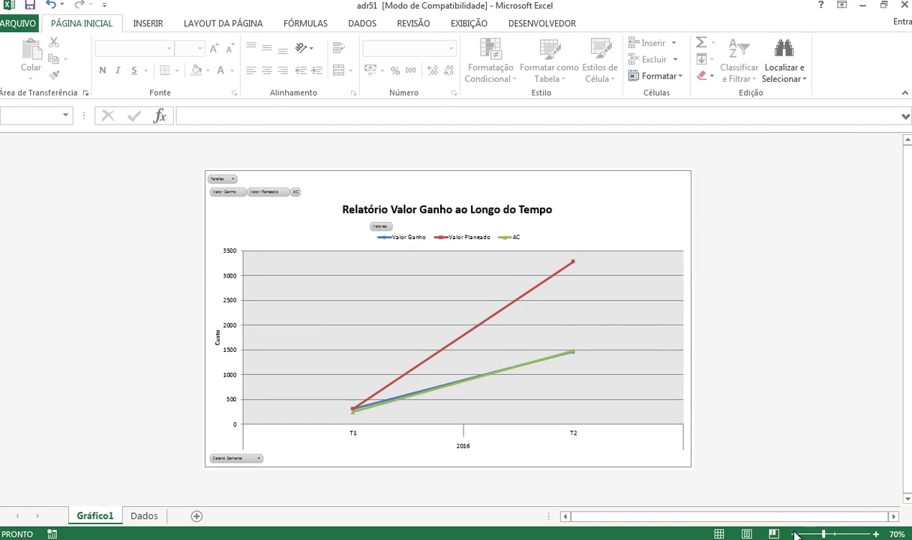
Try the Custo and Custo Acumulado values in the chart, removing each again, and look over the remaining fields
click(567, 217)
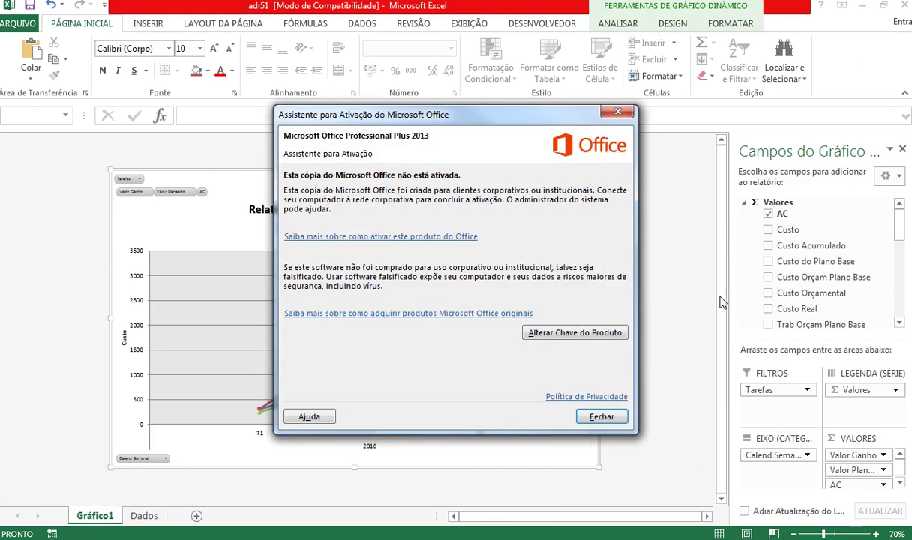
click(597, 416)
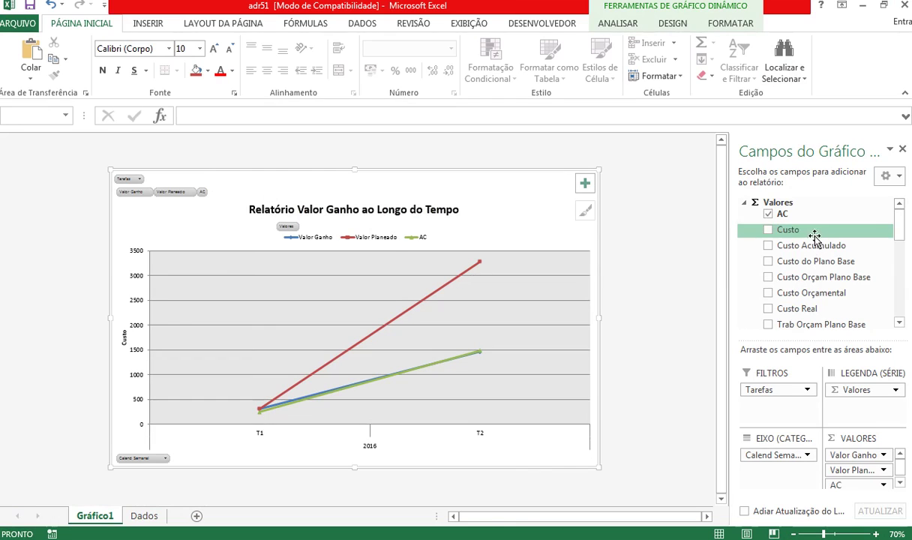
click(768, 230)
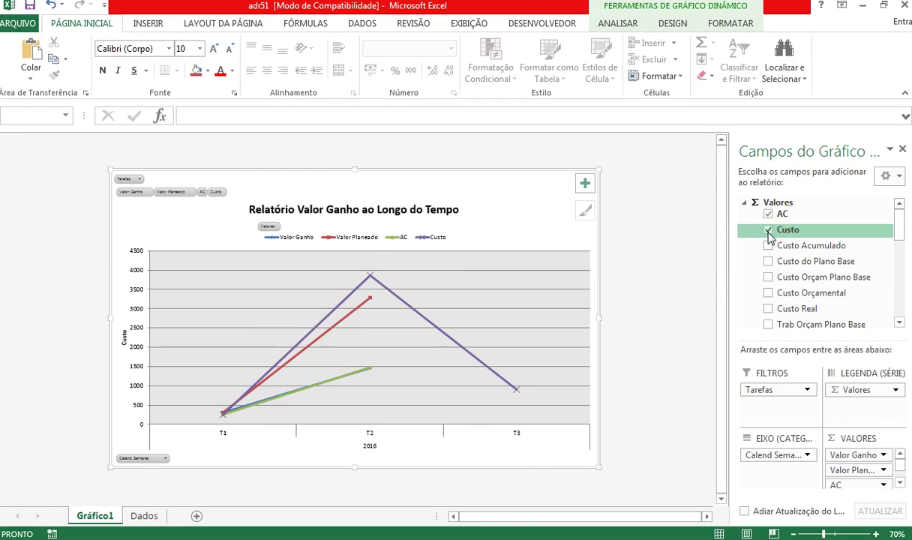
click(768, 230)
click(766, 247)
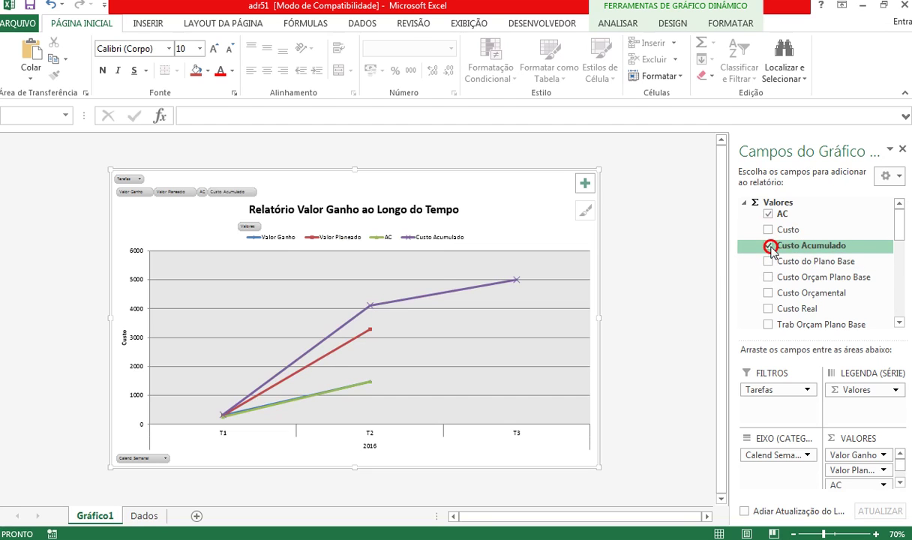
click(768, 246)
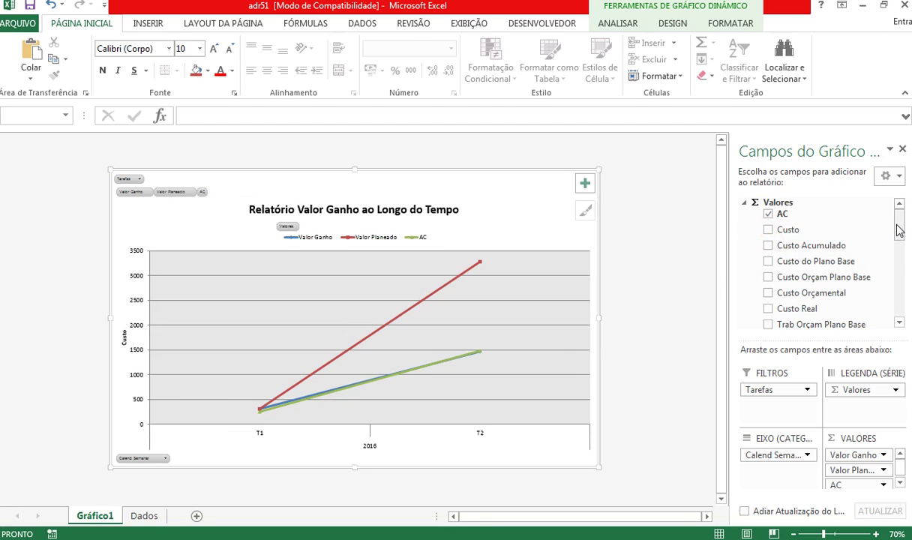
drag(899, 231, 899, 249)
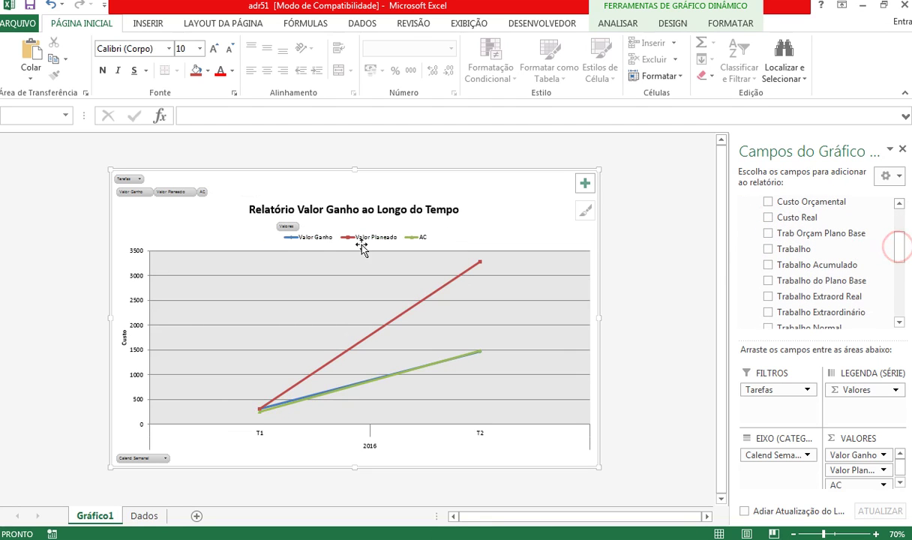
mouse_move(295, 407)
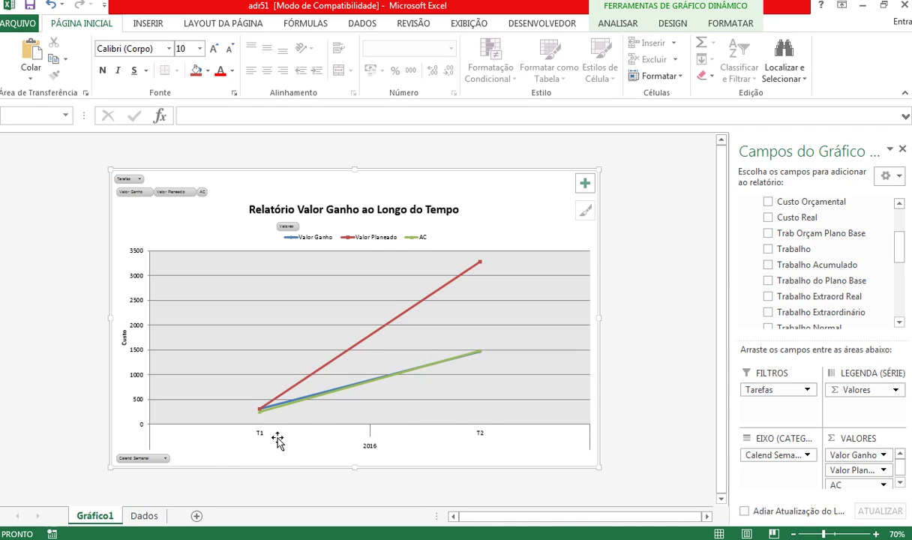
Expand quarters T1 and T2 into weeks in the Dados pivot table and return to the Gráfico1 chart
click(147, 516)
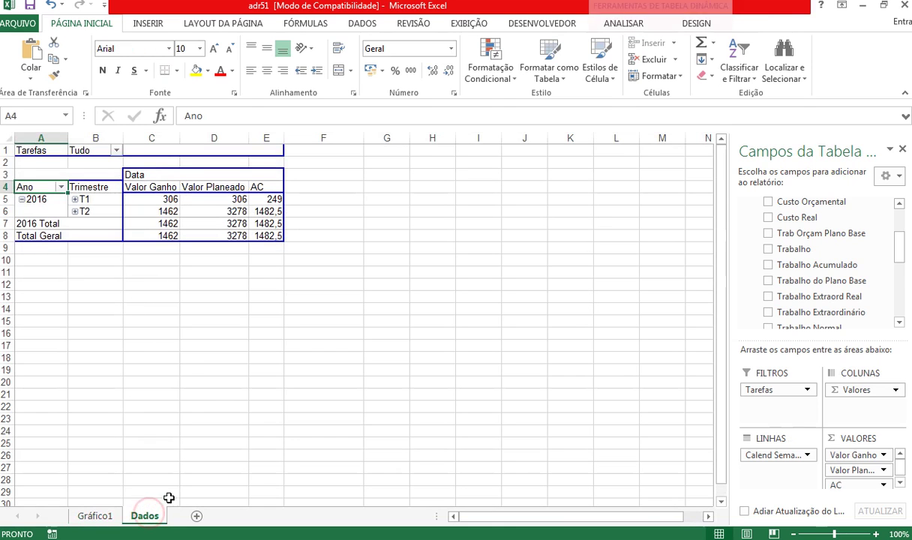
click(75, 200)
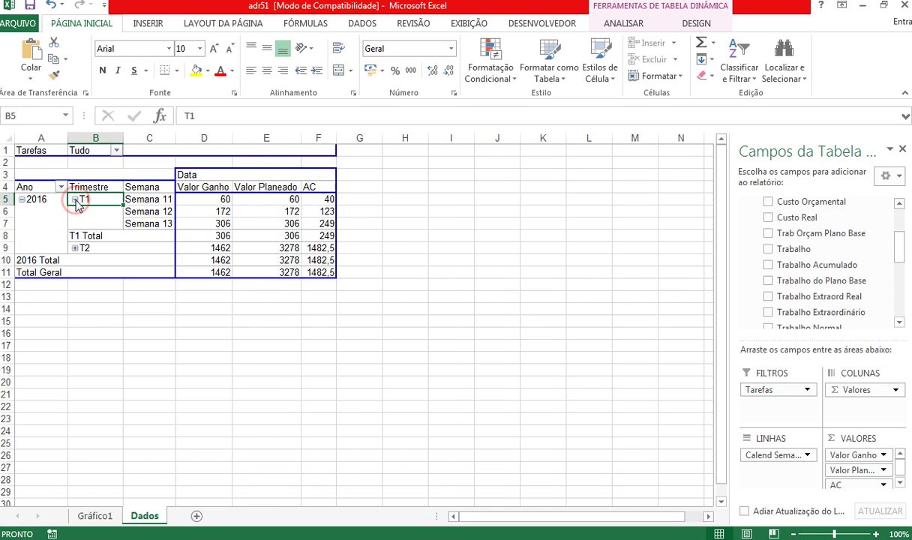
click(75, 248)
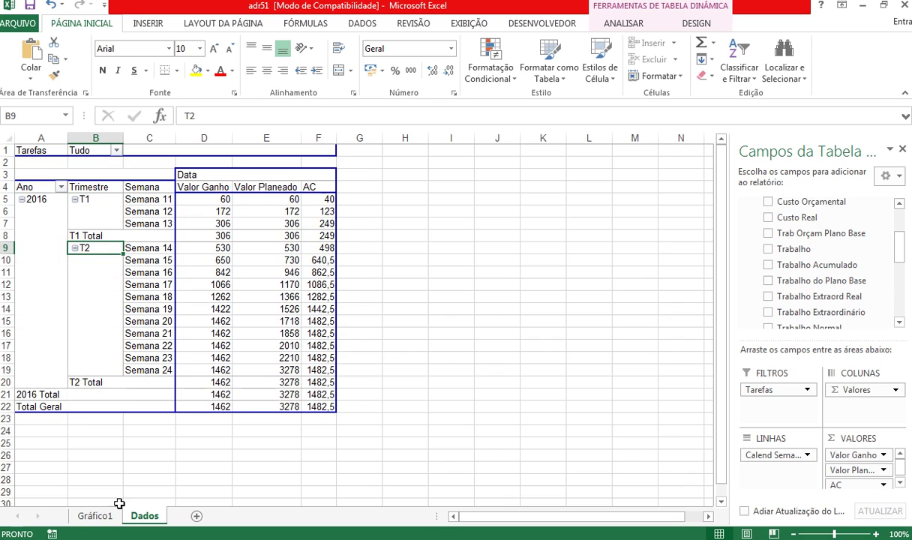
click(96, 515)
click(350, 458)
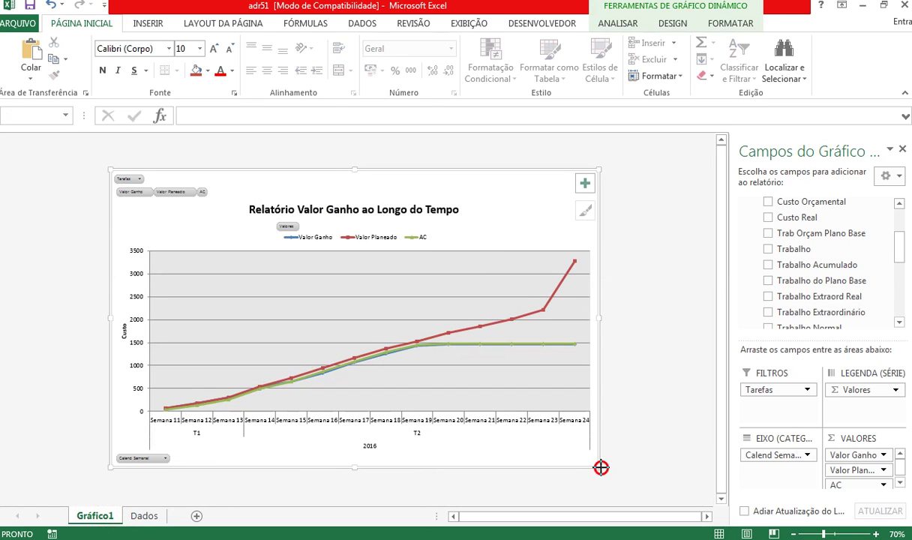
click(637, 478)
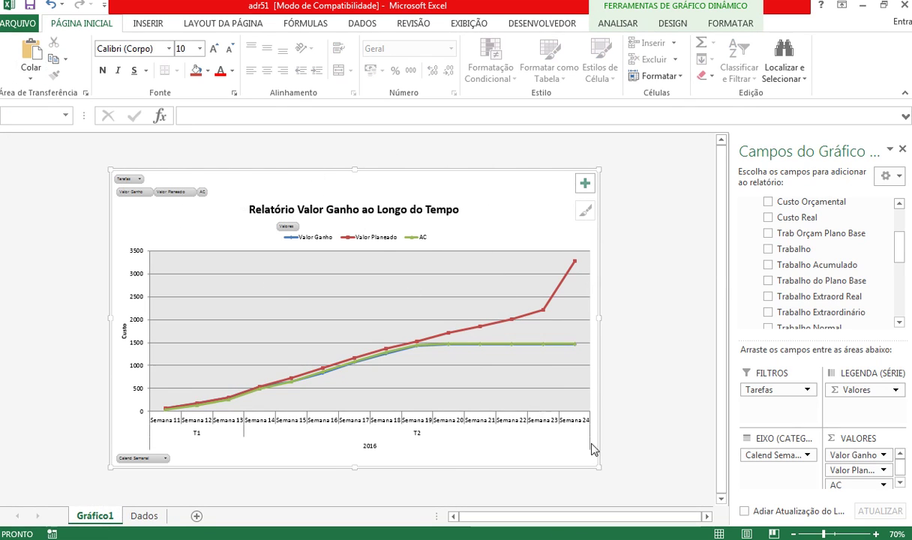
Switch back to Project and close the visual reports dialog
mouse_move(548, 539)
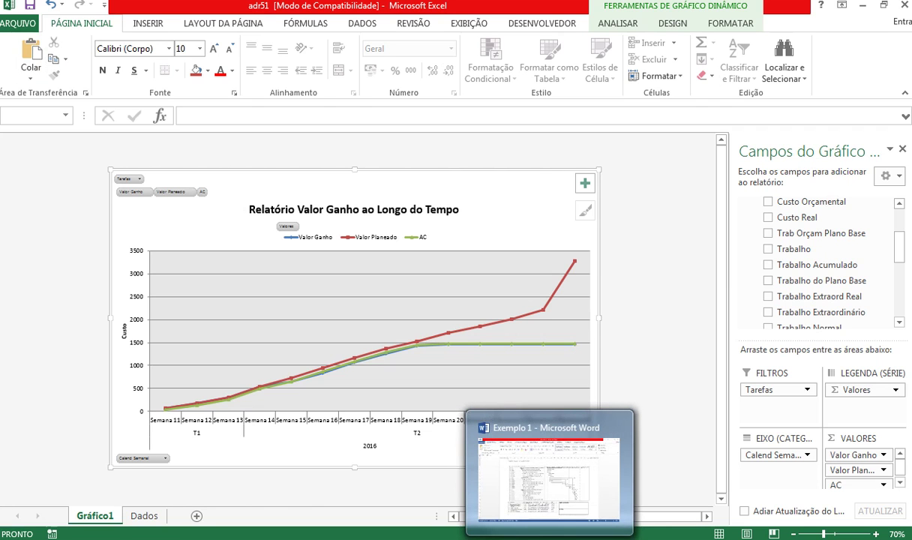
click(509, 472)
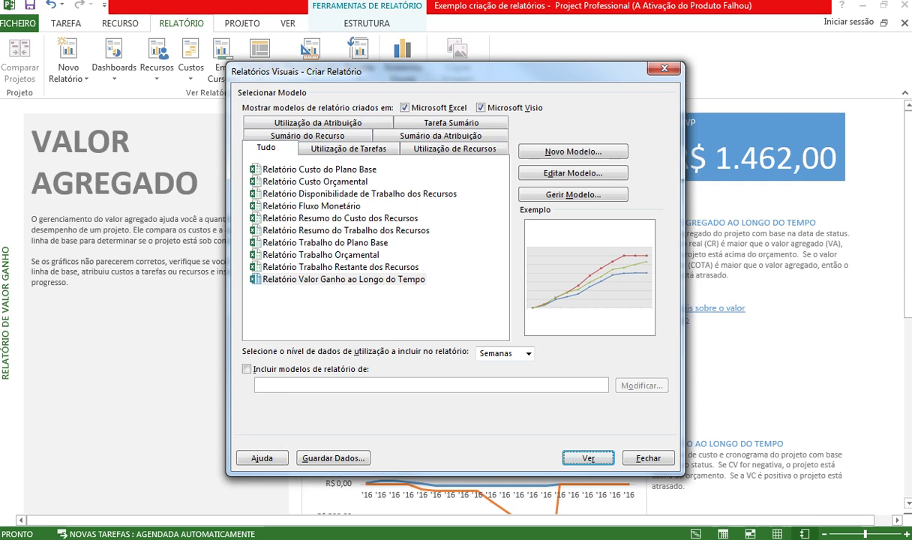
click(648, 458)
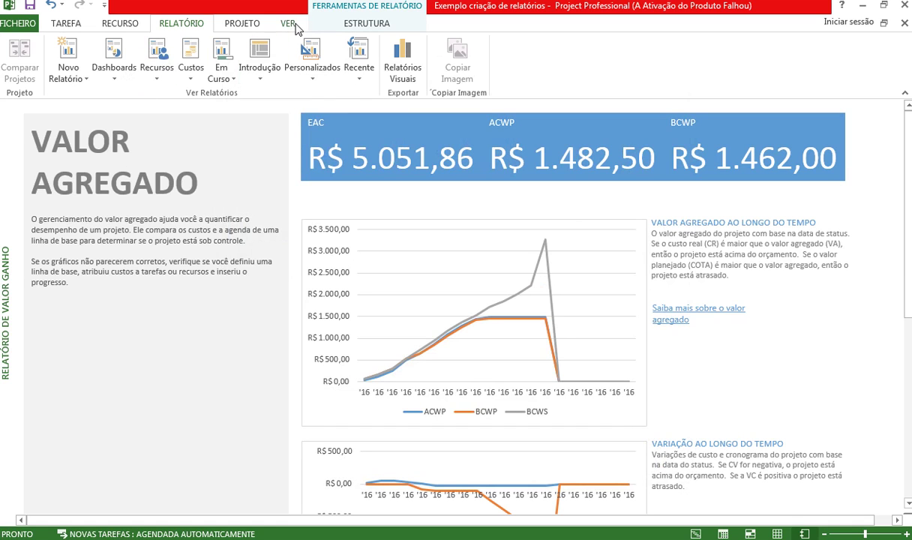
Leave the earned value report and display the project in the Gantt de Controlo view
click(342, 24)
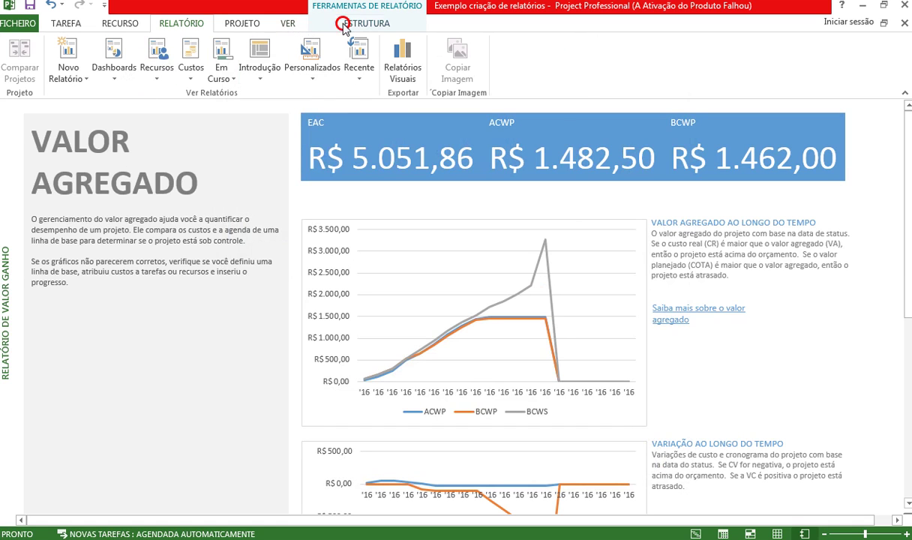
click(75, 24)
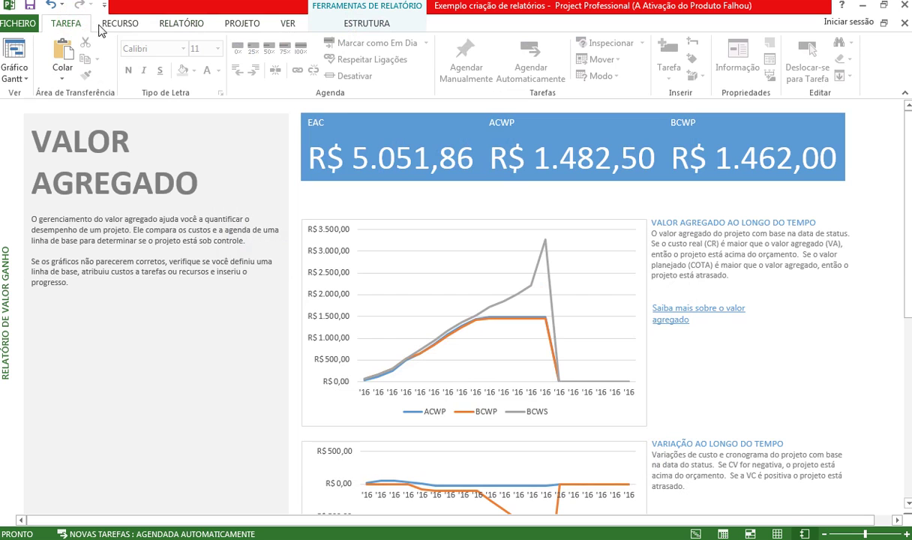
click(125, 25)
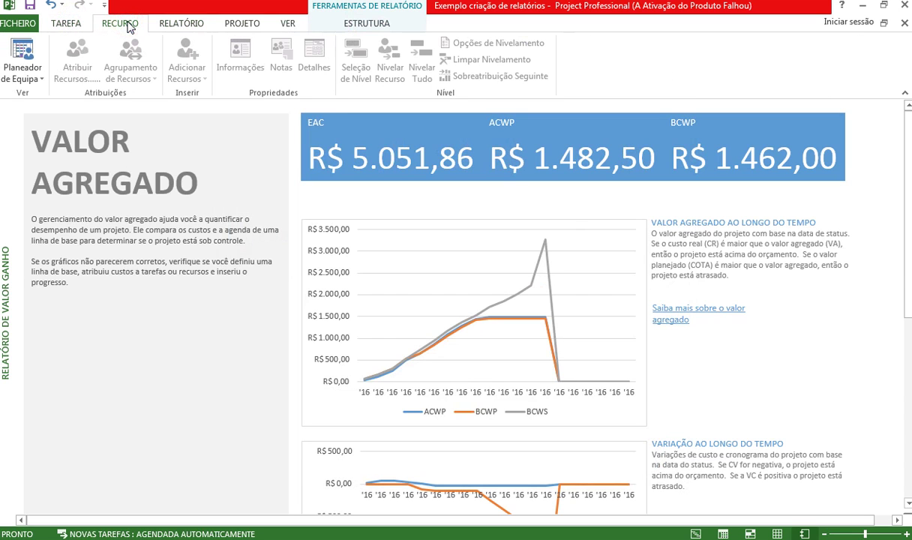
click(66, 23)
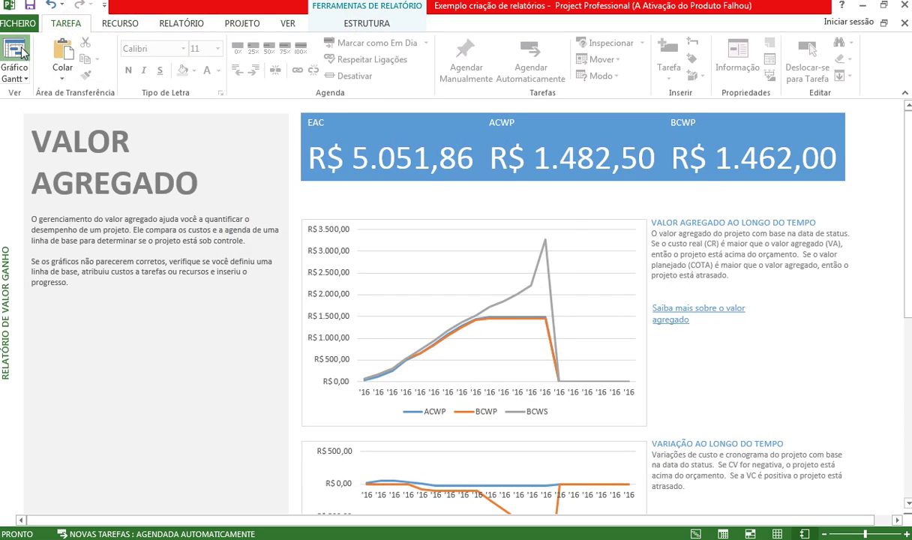
click(18, 50)
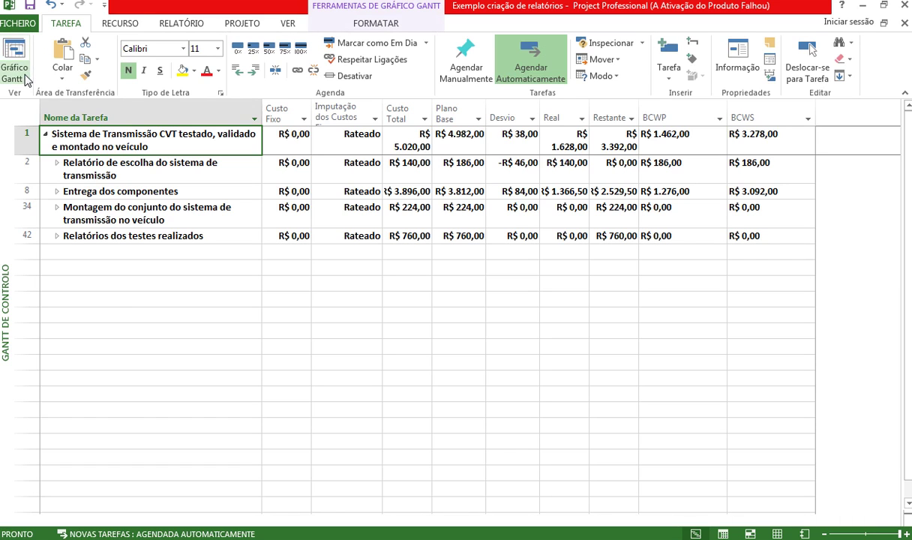
click(23, 76)
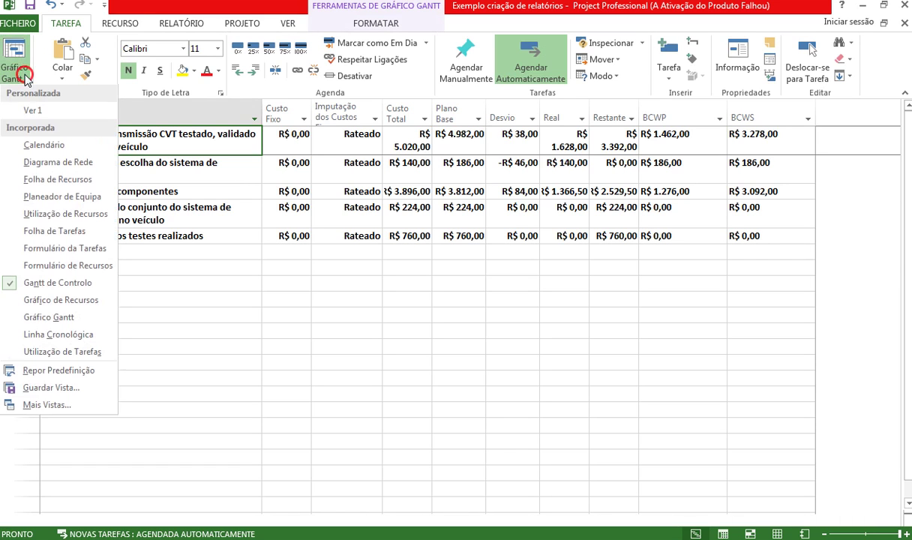
click(77, 291)
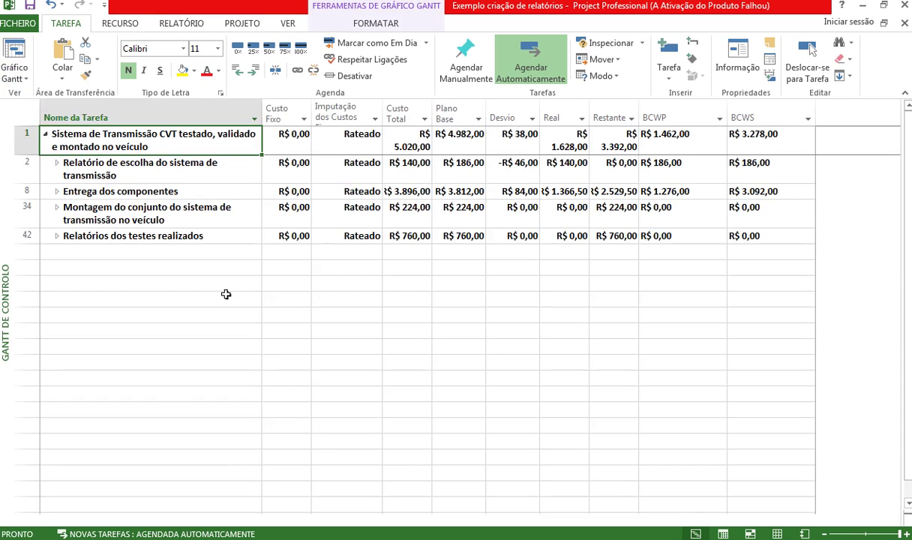
click(226, 290)
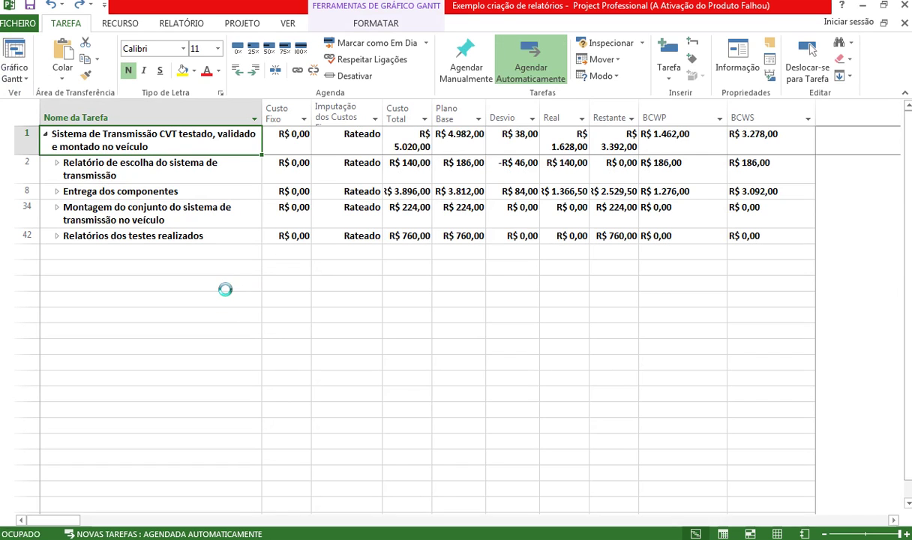